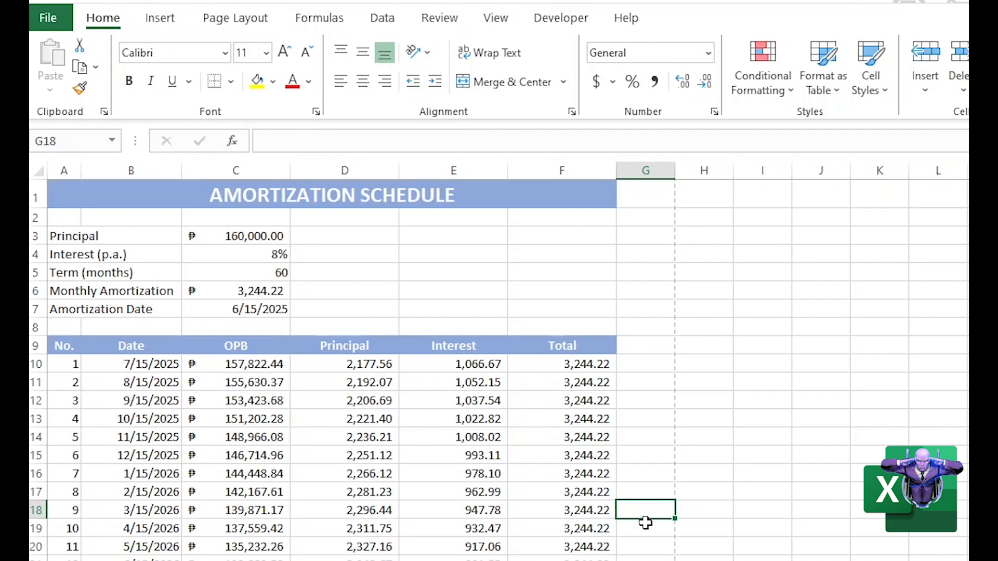
Look through the amortization schedule and check its print preview.
scroll(644, 520, "down", 3)
scroll(656, 536, "down", 4)
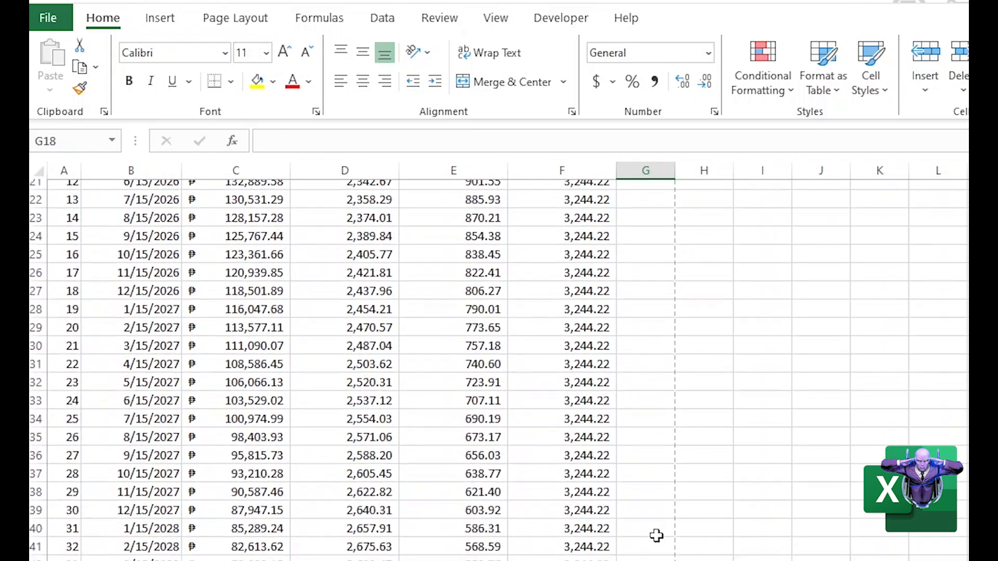
scroll(656, 536, "up", 6)
scroll(657, 534, "up", 1)
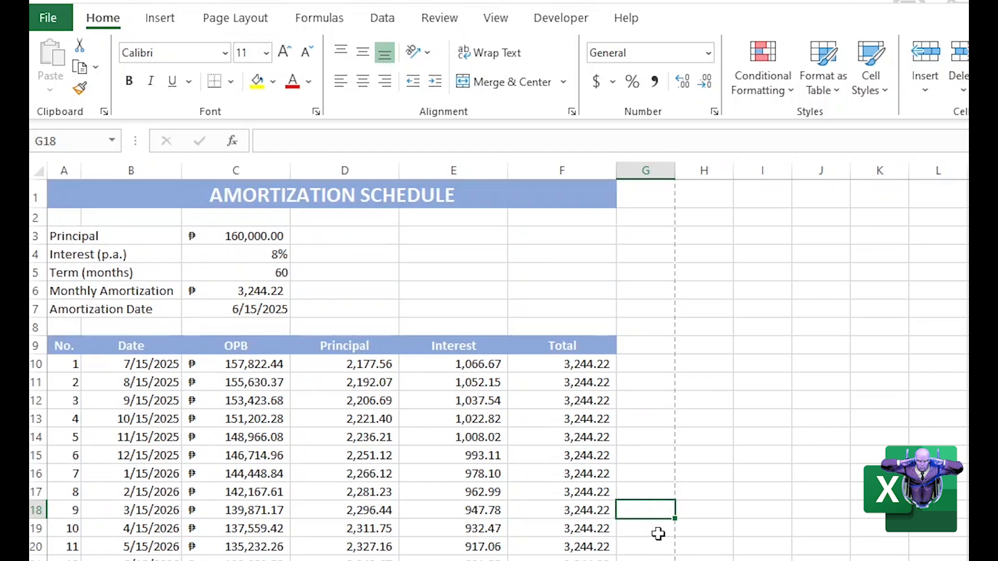
key("ctrl+p")
Show the worksheet in Page Layout view and look over the header and footer areas of the first page.
left_click(162, 19)
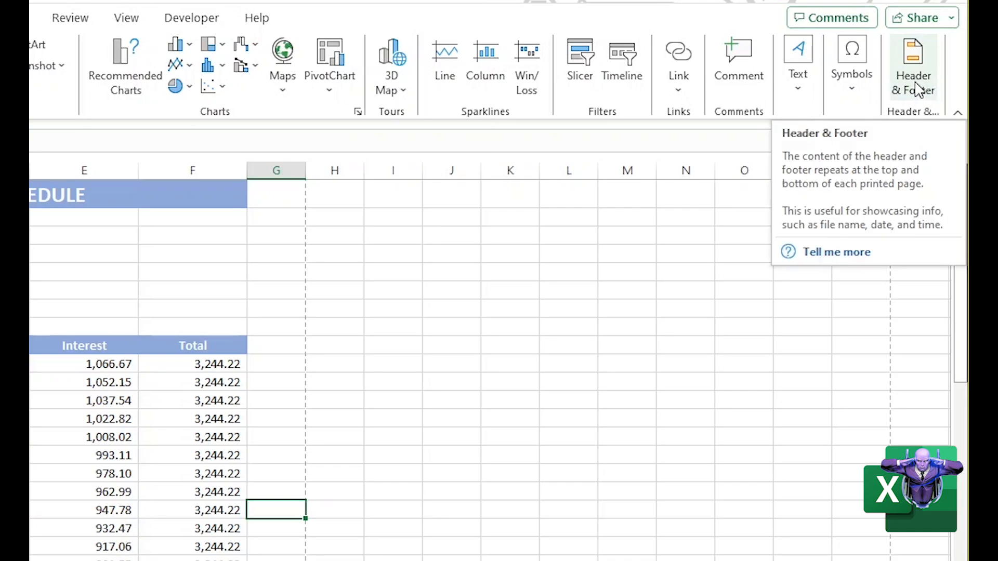
left_click(329, 403)
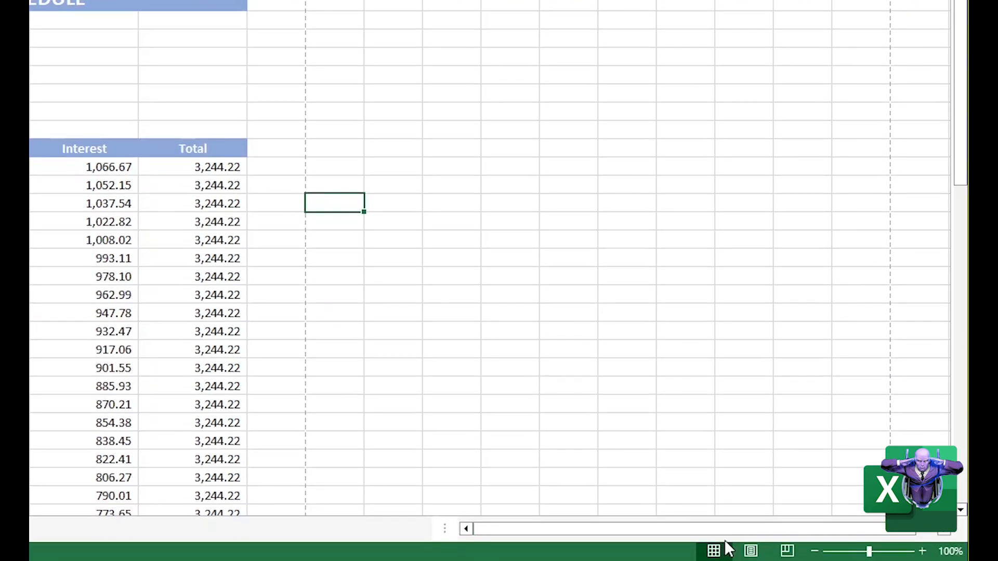
left_click(751, 552)
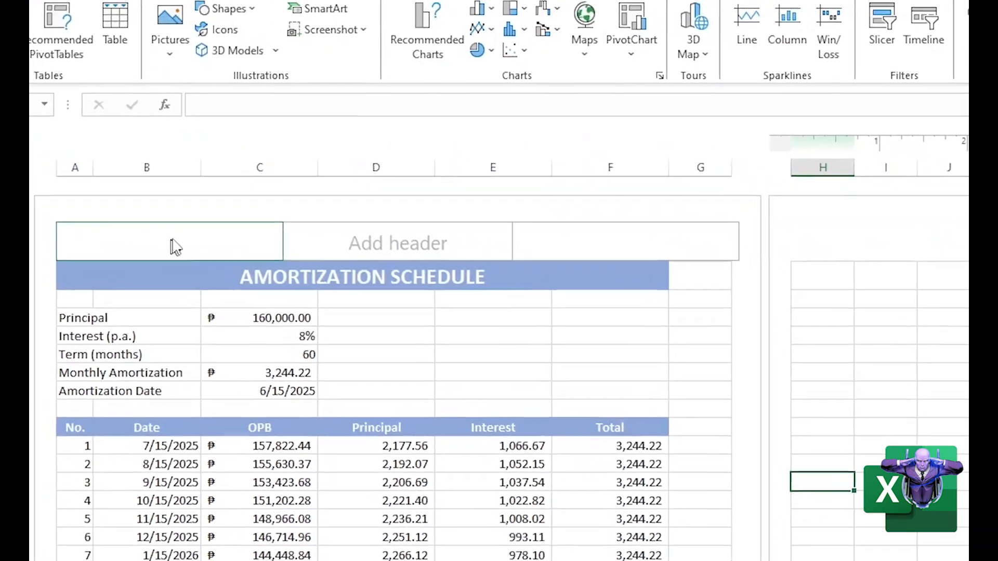
scroll(462, 367, "down", 8)
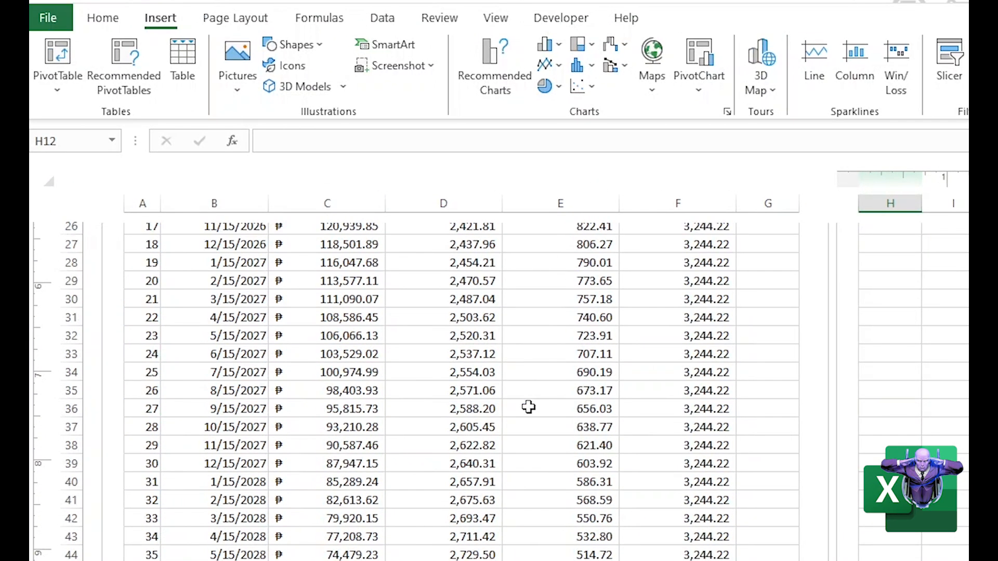
scroll(529, 407, "down", 5)
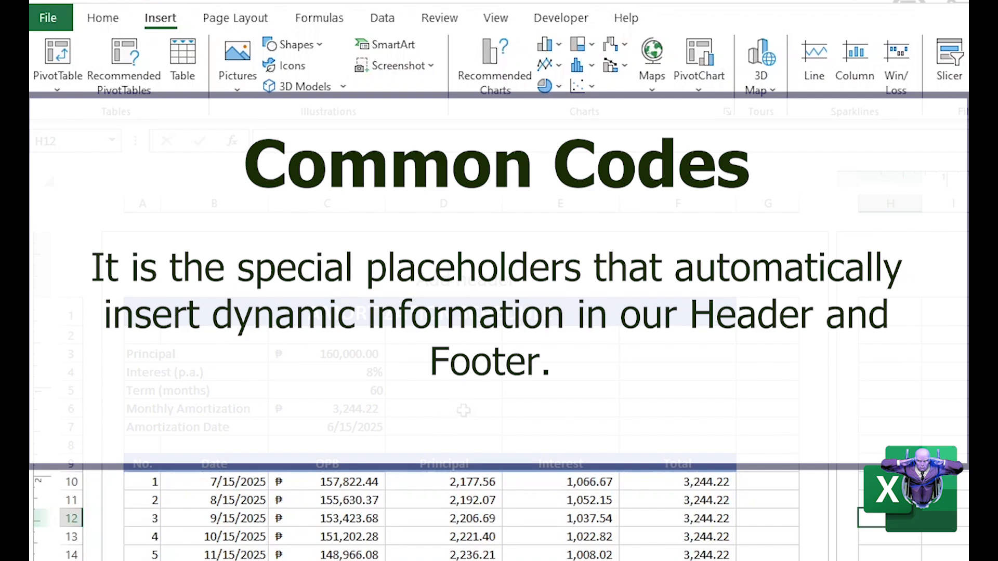
Open the first page's footer for editing, show the header and footer tools, and go through its left, center and right sections.
scroll(464, 411, "down", 13)
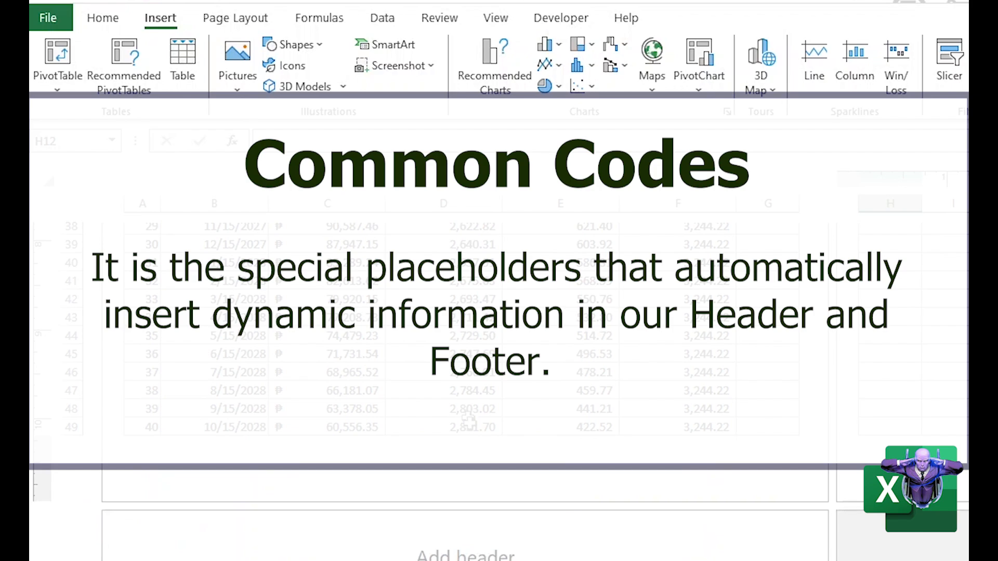
left_click(697, 462)
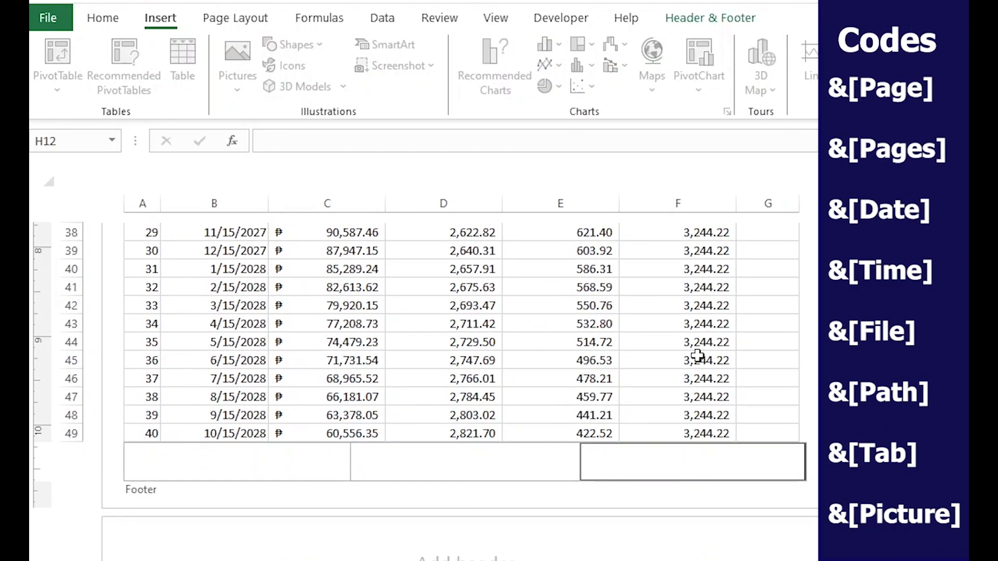
left_click(712, 25)
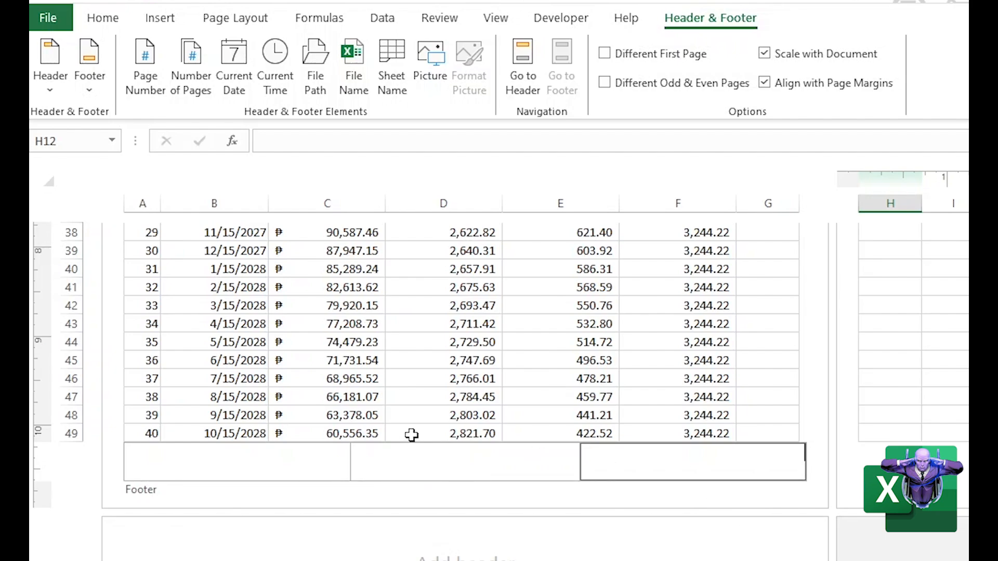
left_click(250, 472)
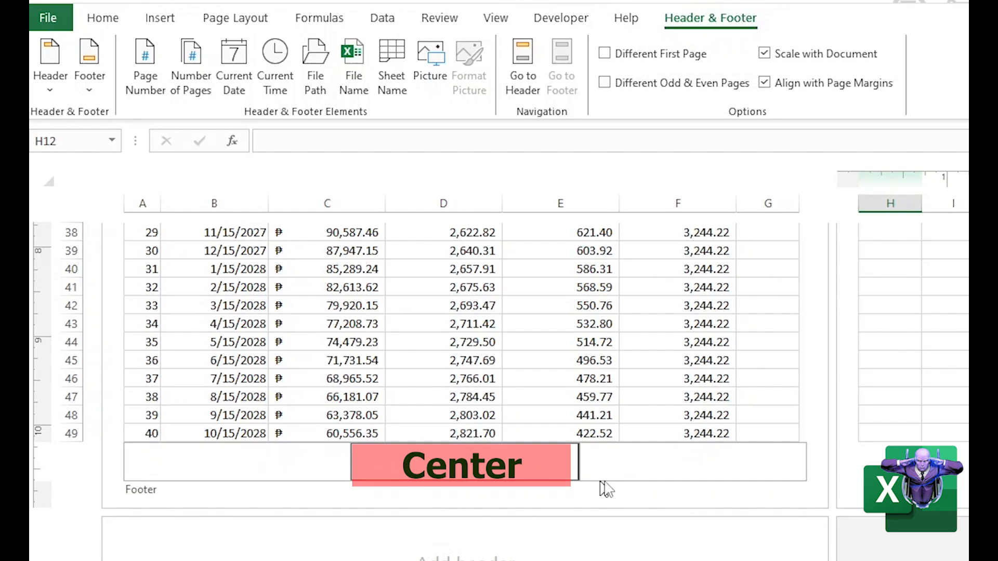
left_click(685, 473)
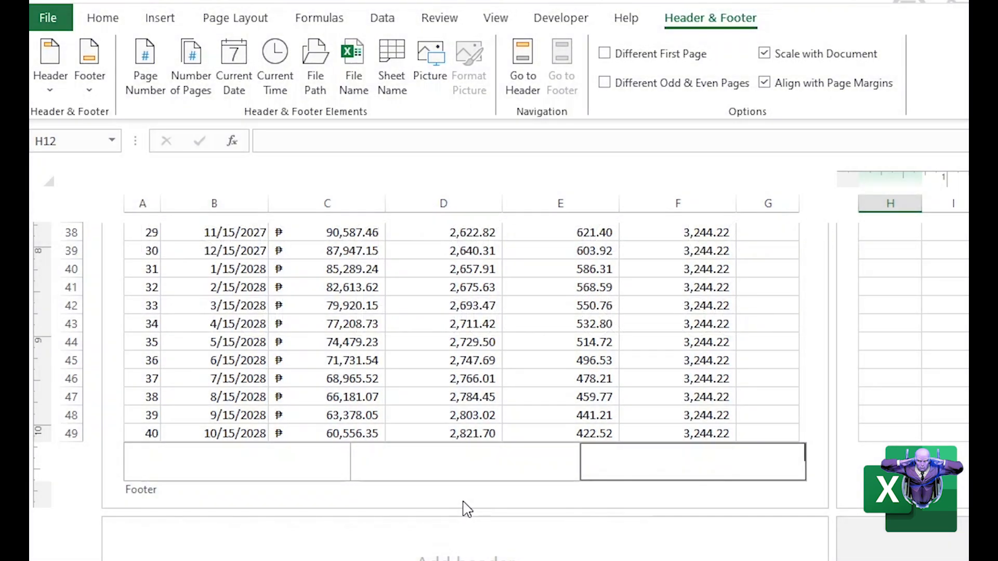
Insert the page number code &[Page] in the center footer section and check it on both pages.
left_click(467, 473)
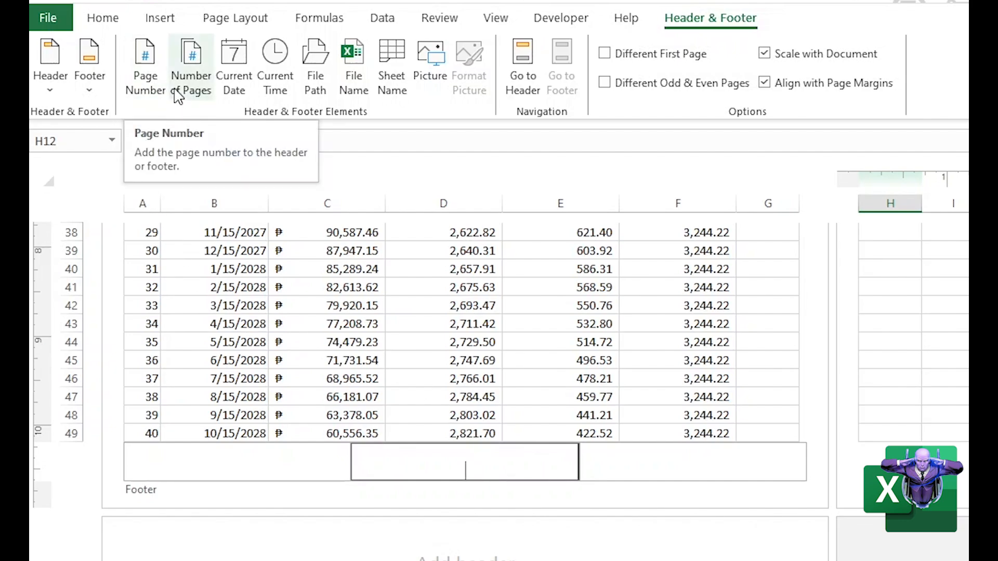
left_click(151, 91)
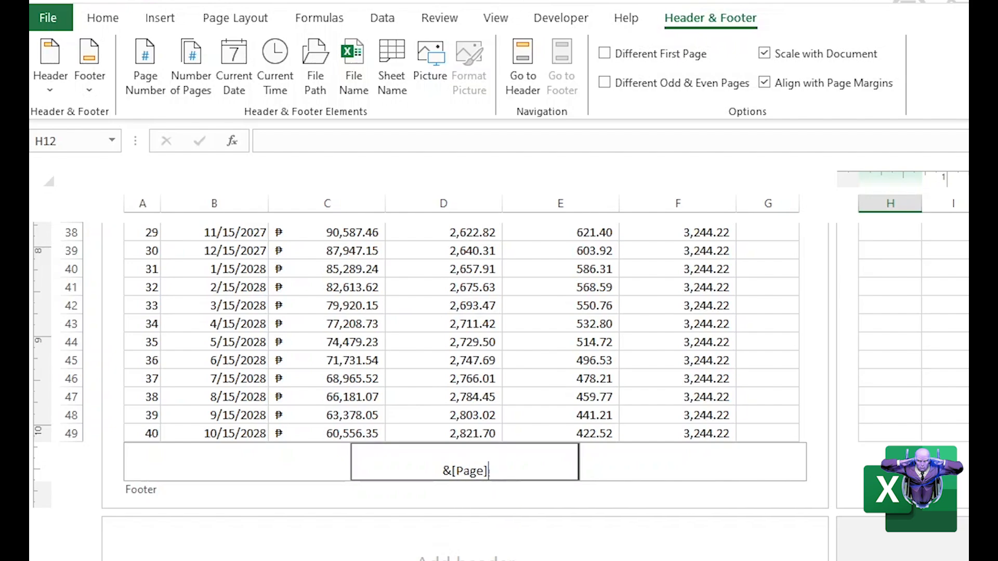
left_click(477, 413)
scroll(483, 457, "up", 1)
scroll(512, 434, "down", 1)
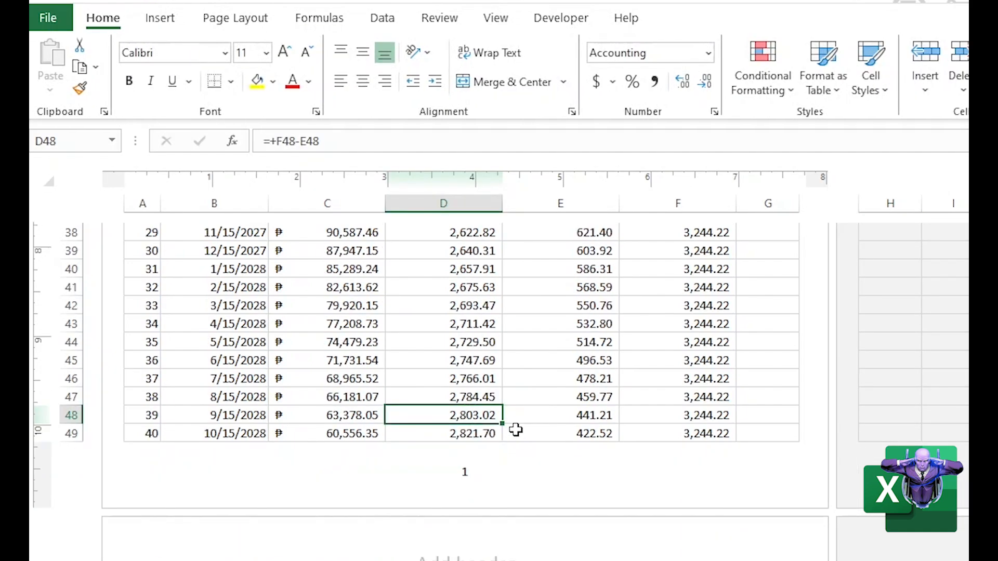
scroll(508, 417, "down", 10)
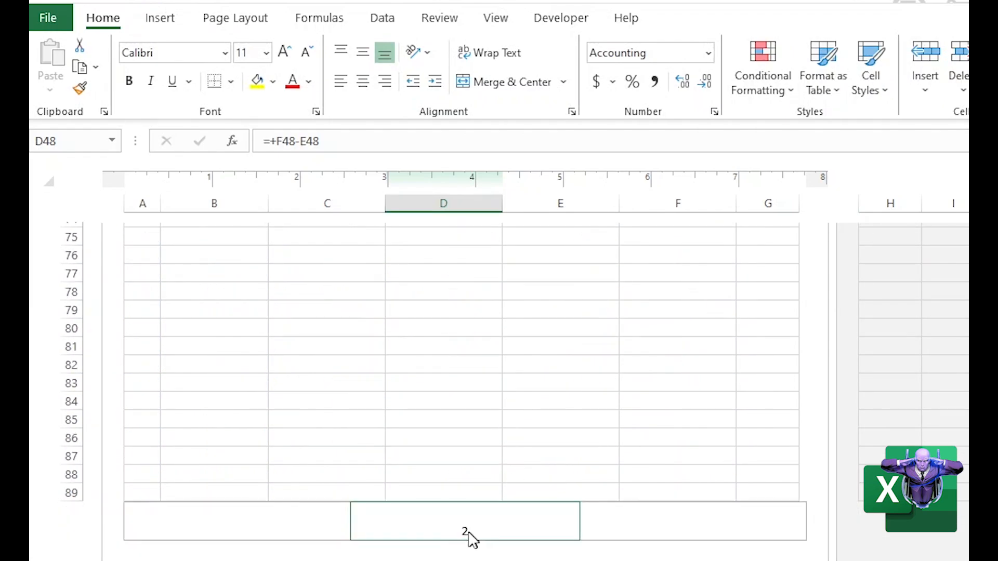
scroll(492, 506, "up", 10)
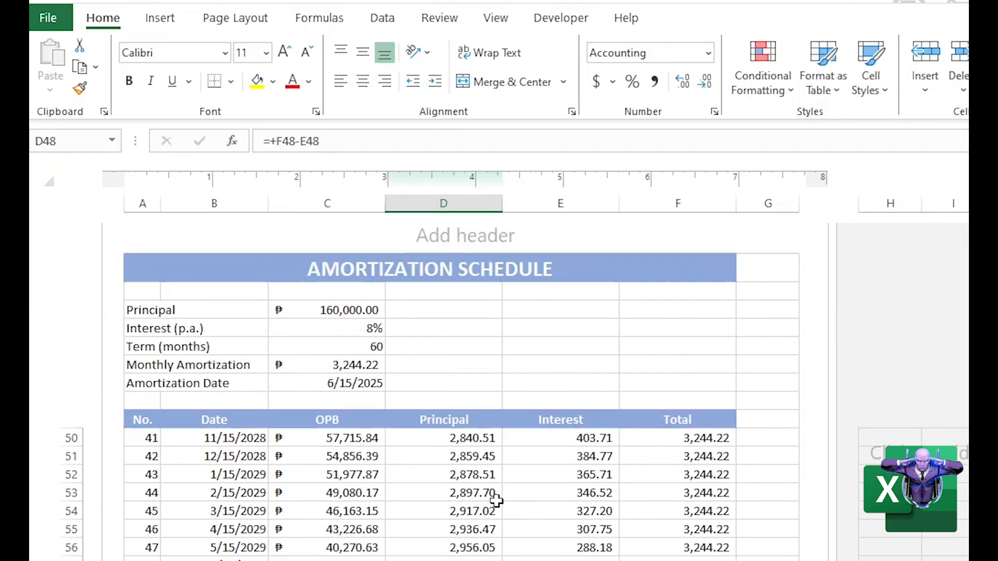
scroll(498, 508, "up", 1)
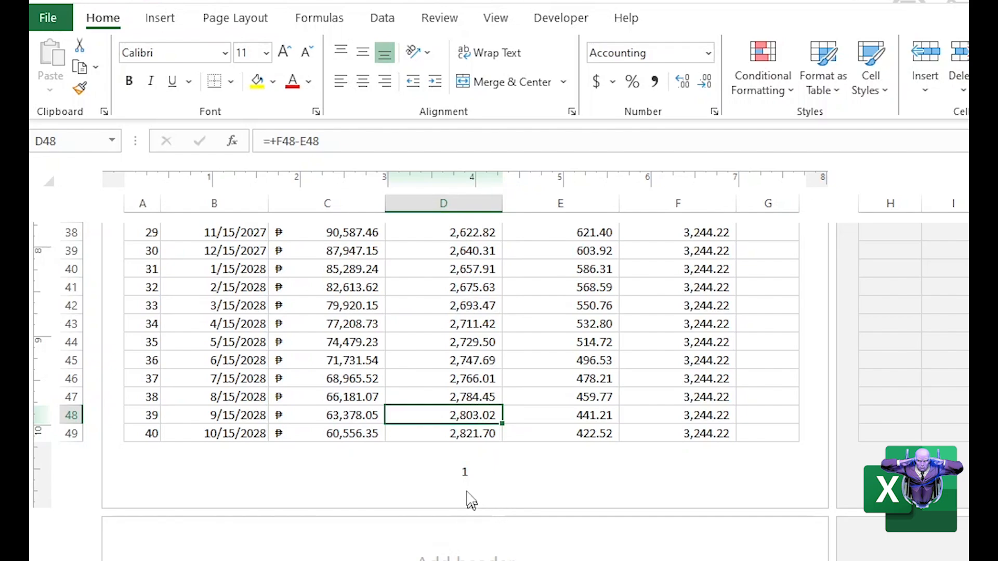
Replace the center footer's page number code with the number-of-pages code &[Pages] and check it on the pages.
left_click(470, 474)
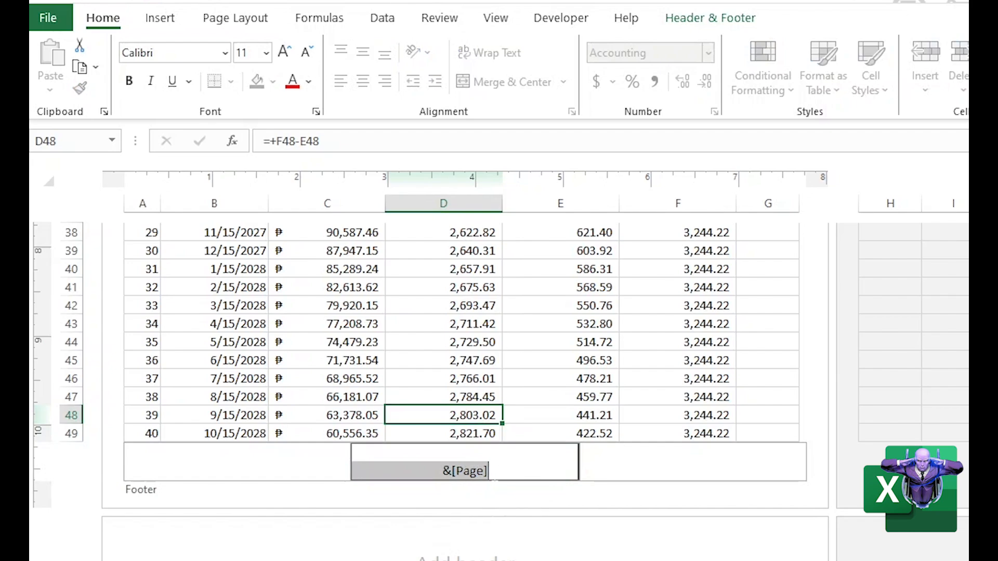
key("Delete")
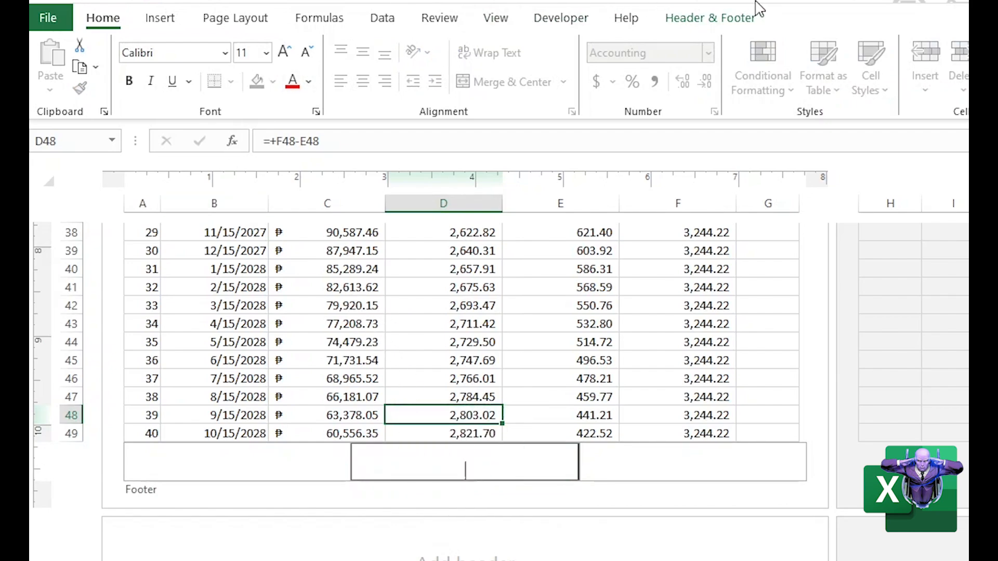
left_click(758, 20)
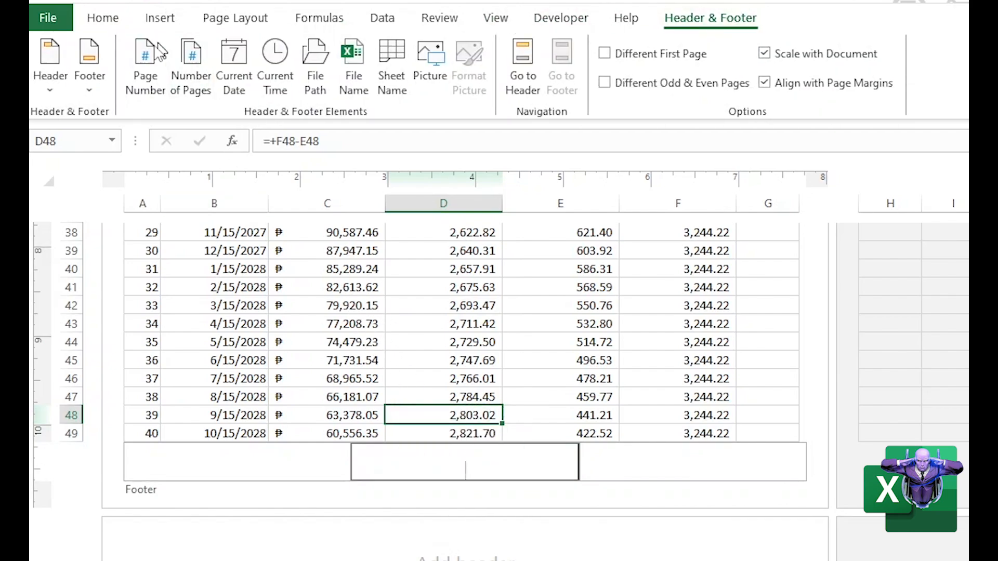
left_click(196, 89)
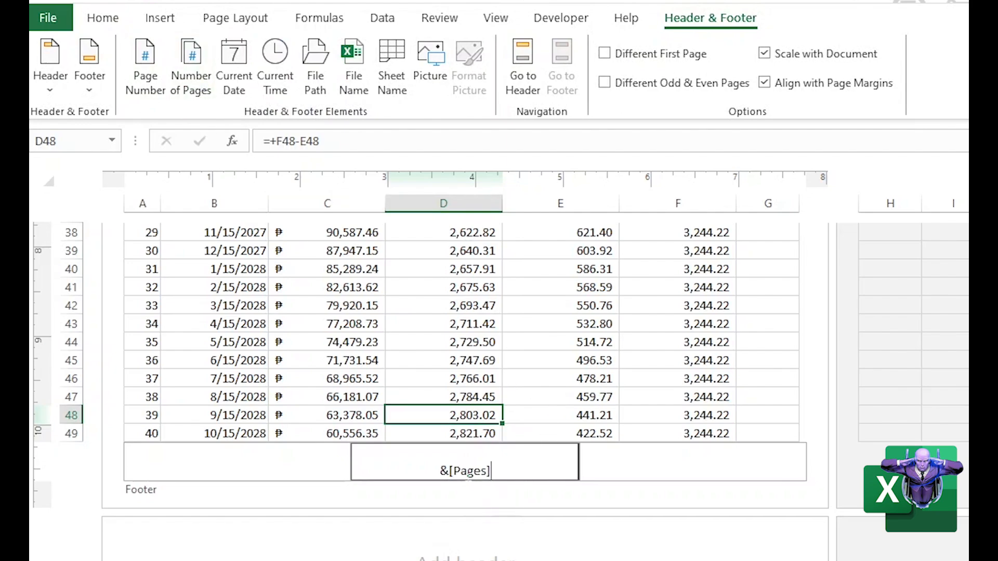
left_click(588, 415)
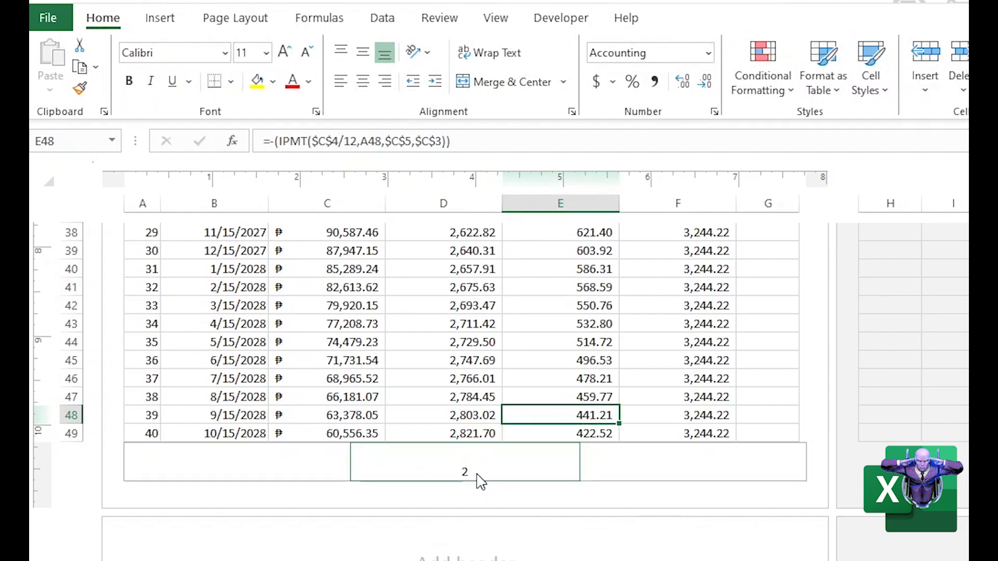
scroll(479, 476, "down", 2)
scroll(478, 476, "down", 12)
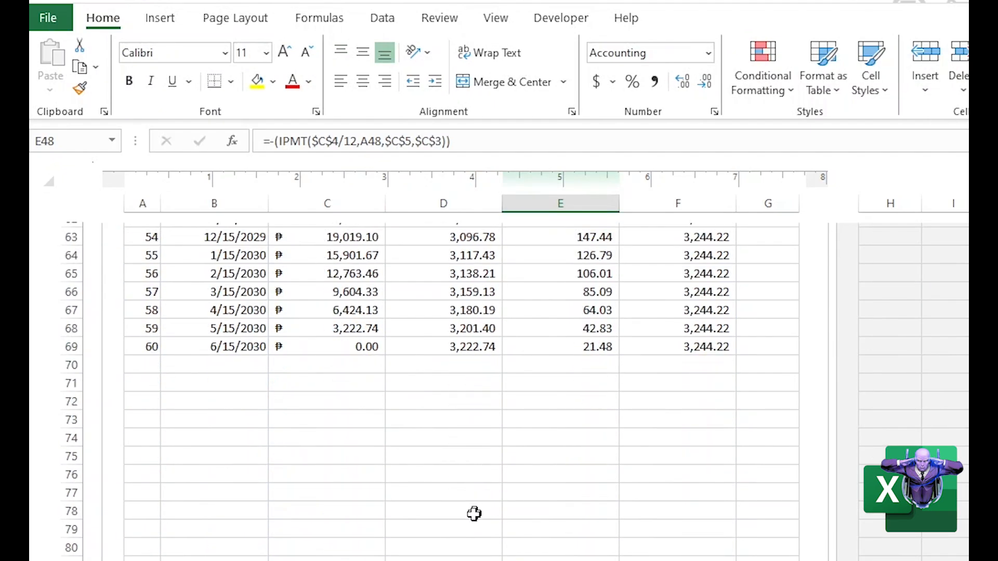
scroll(454, 507, "up", 12)
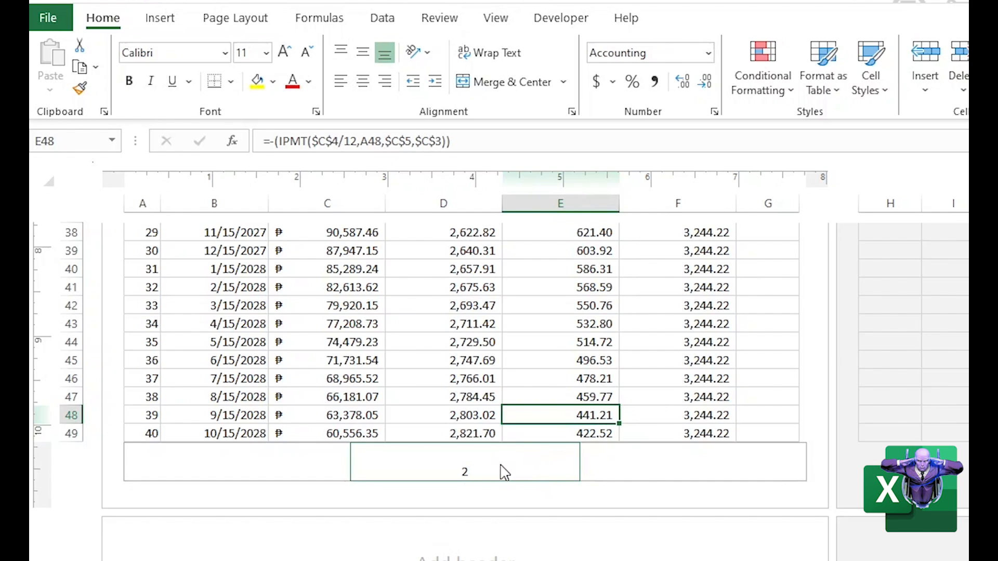
Delete the &[Pages] code from the center footer section.
left_click(505, 471)
left_click_drag(506, 472, 433, 470)
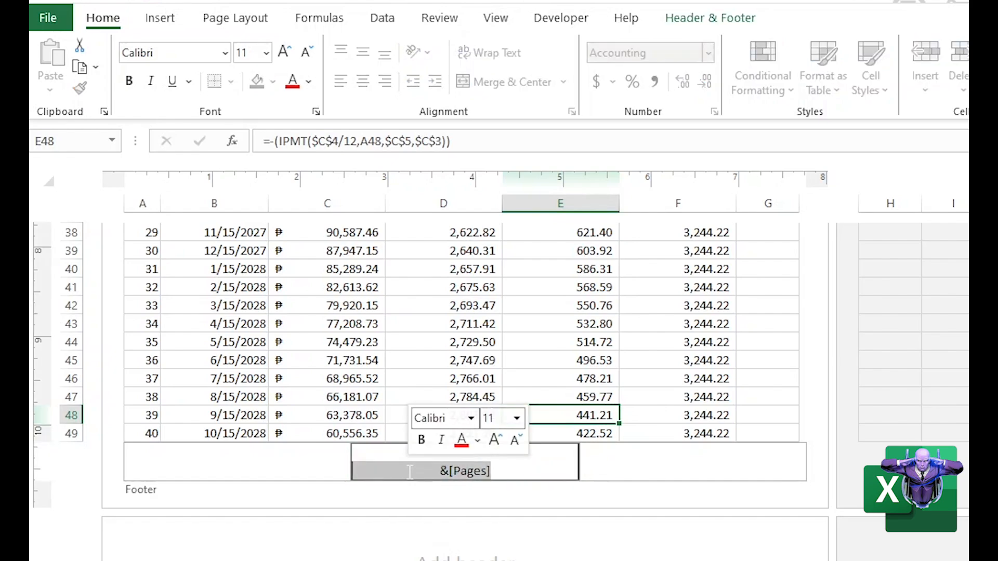
key("Delete")
Build the footer "&[Page] of &[Pages]" in the right footer section and check it on both pages.
left_click(650, 471)
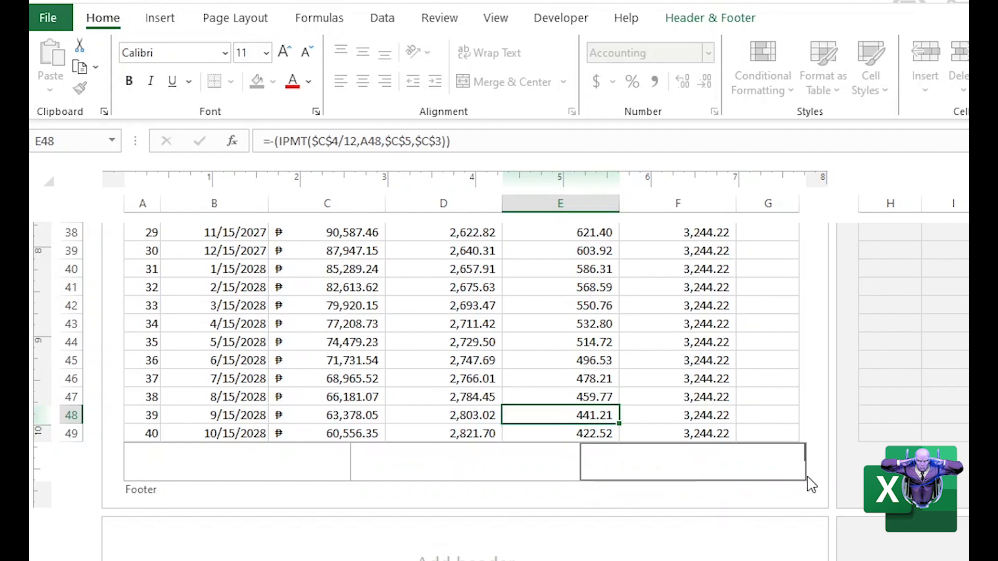
left_click(701, 21)
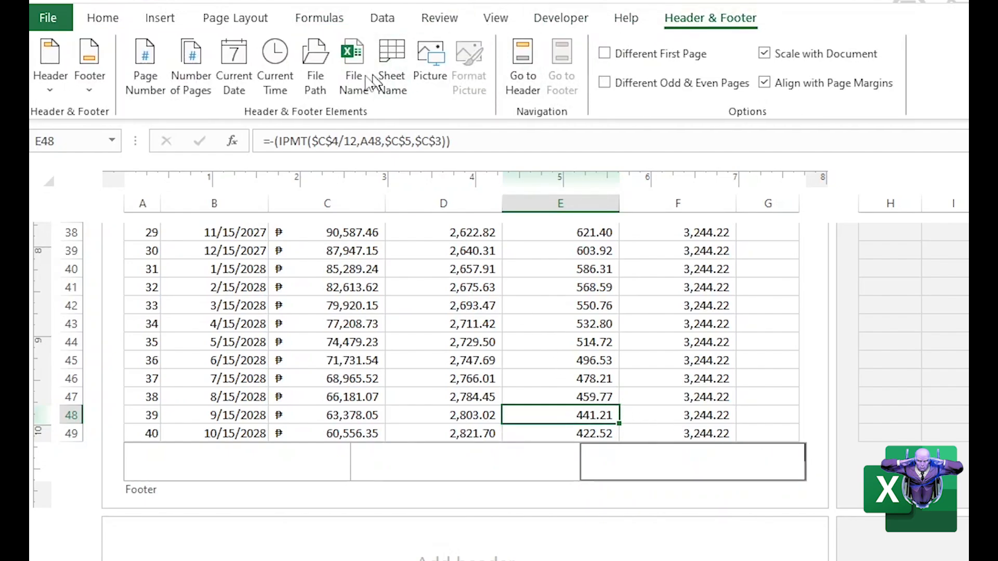
left_click(151, 80)
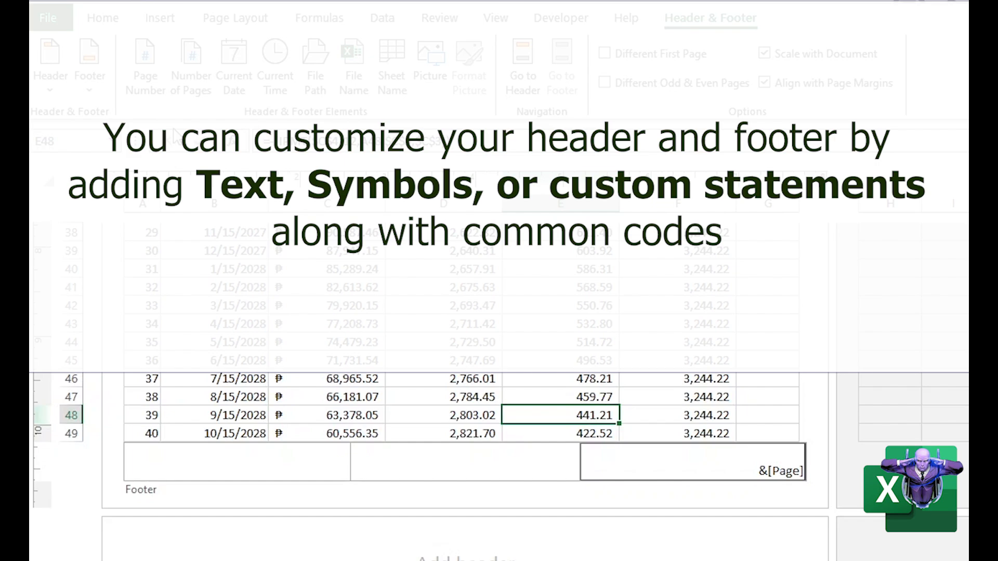
type("of")
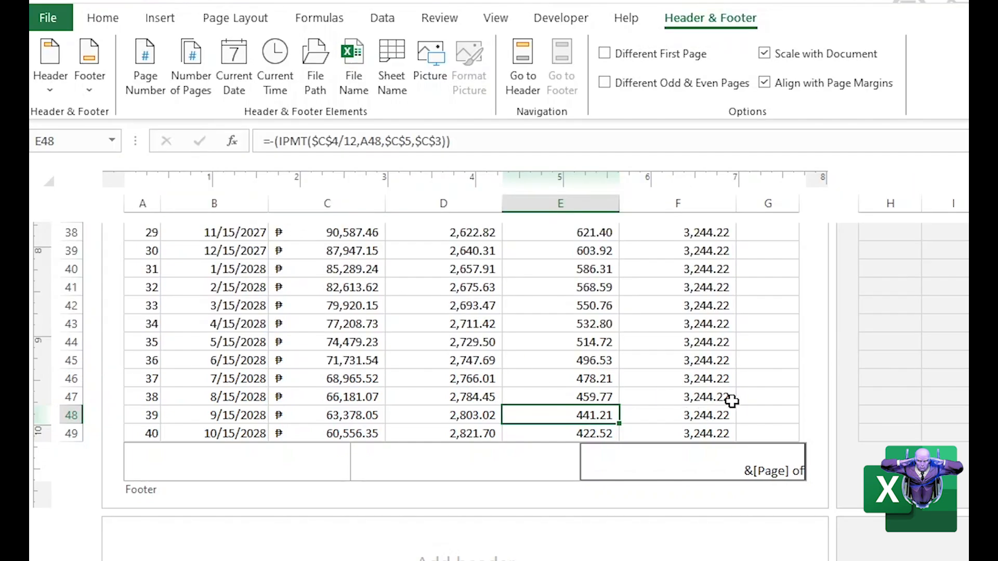
left_click(196, 93)
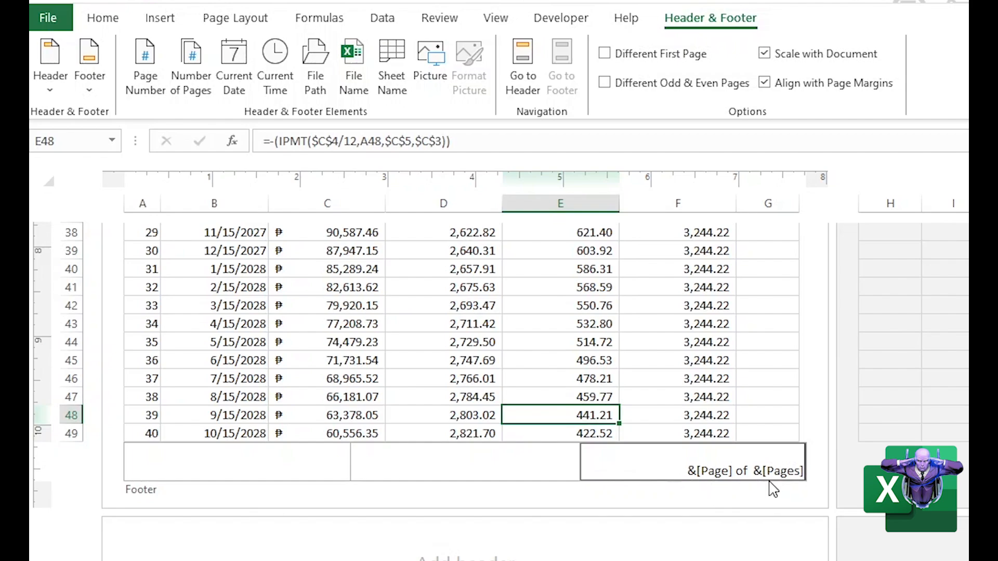
left_click(697, 414)
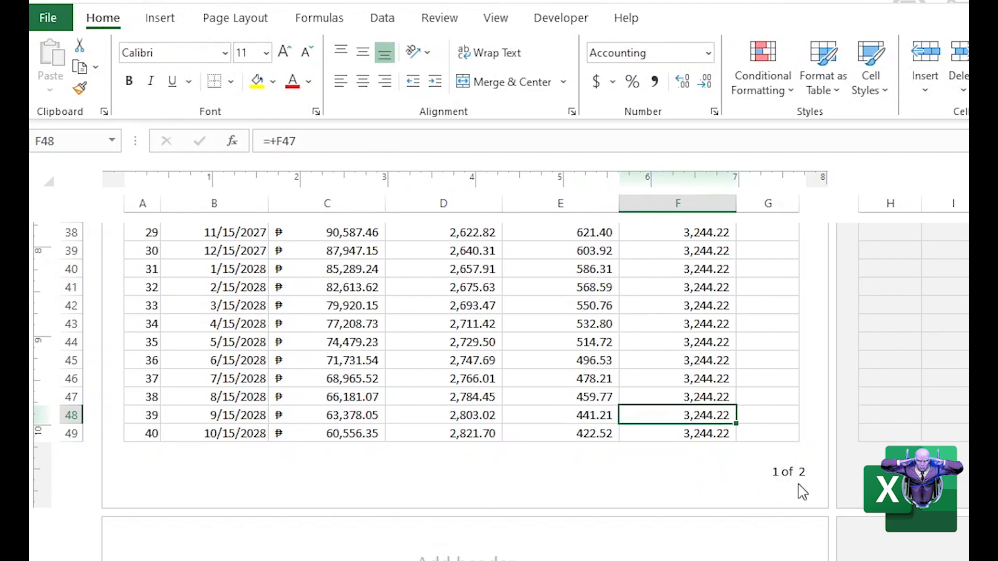
scroll(708, 494, "down", 15)
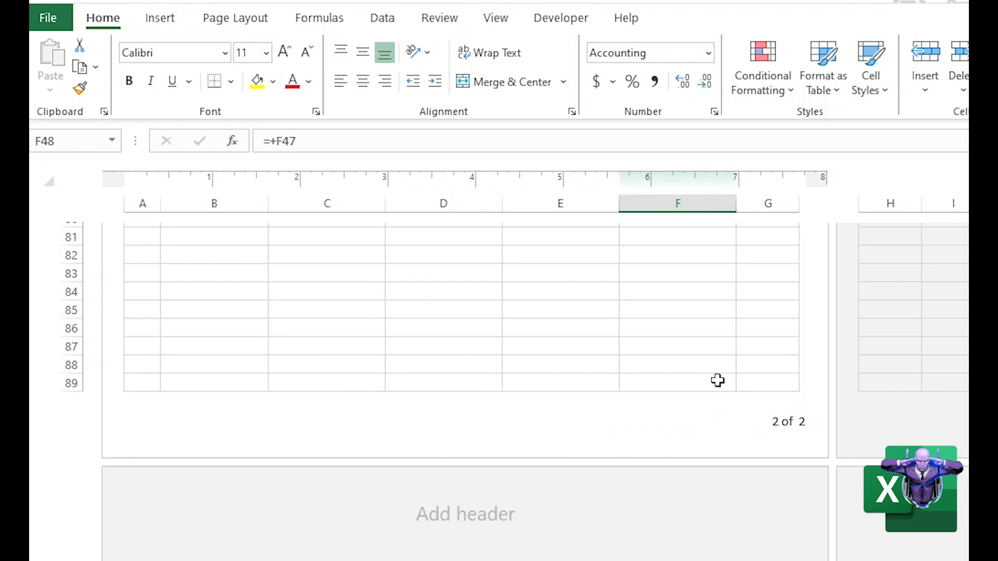
scroll(717, 381, "up", 20)
scroll(717, 382, "down", 12)
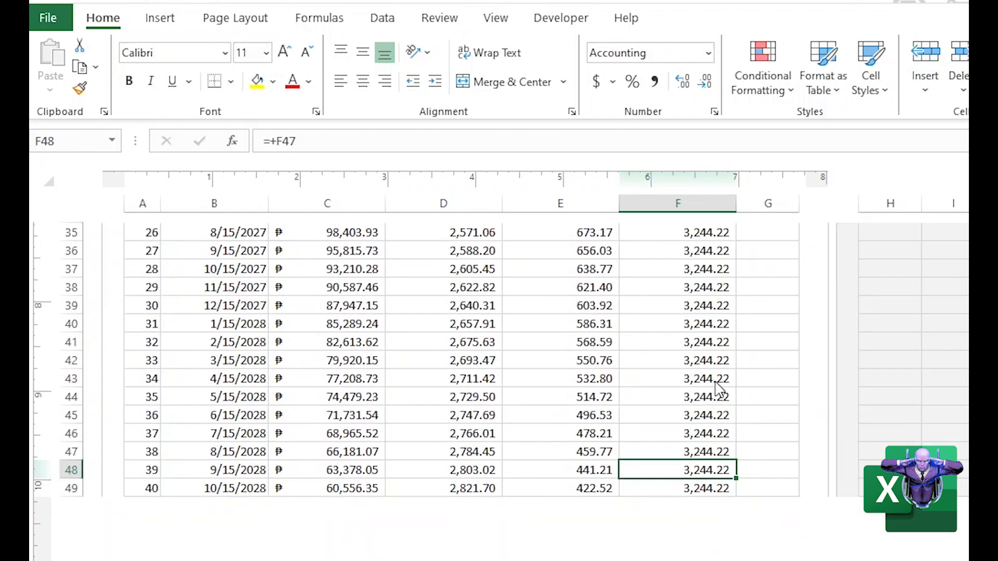
scroll(712, 405, "up", 3)
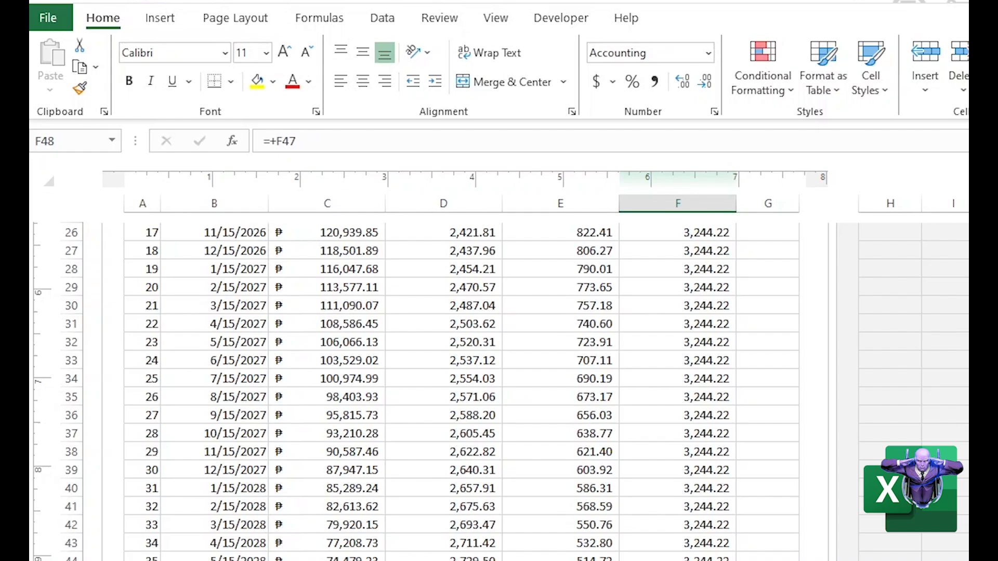
Insert the current date code &[Date] in the left footer section and check it on the page.
left_click(462, 559)
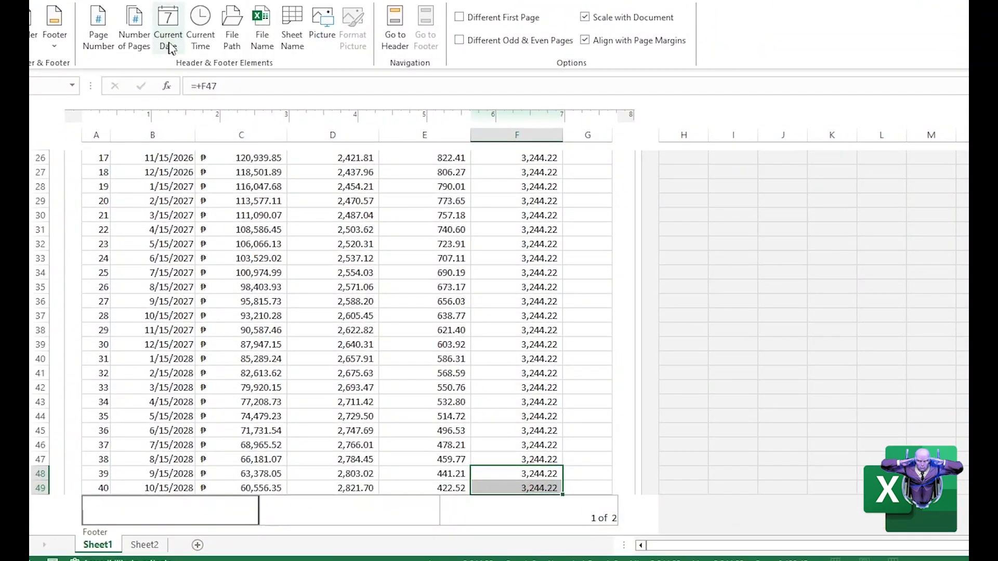
left_click(171, 31)
left_click(224, 470)
scroll(224, 469, "down", 5)
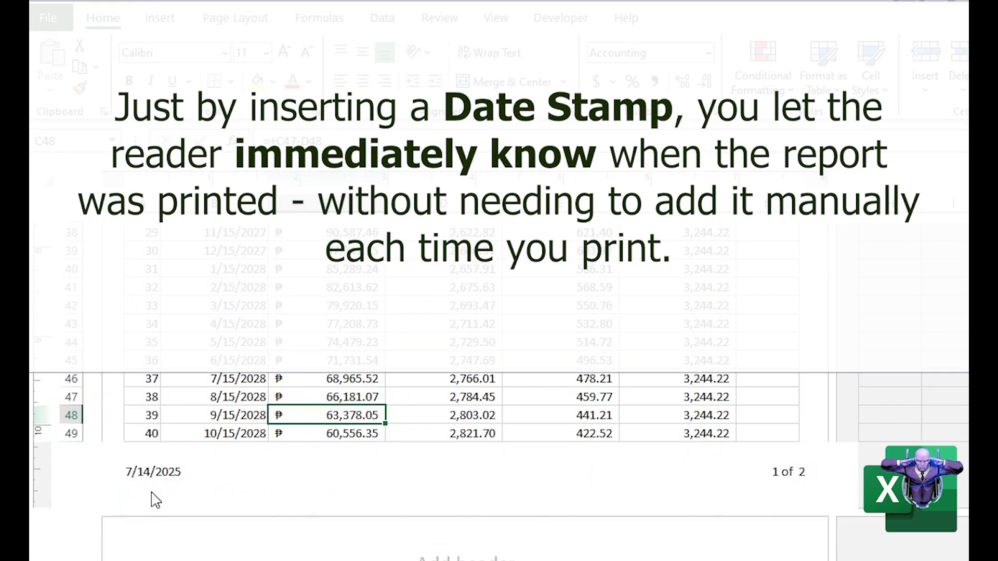
Add the current time code after &[Date] in the left footer section.
left_click(211, 478)
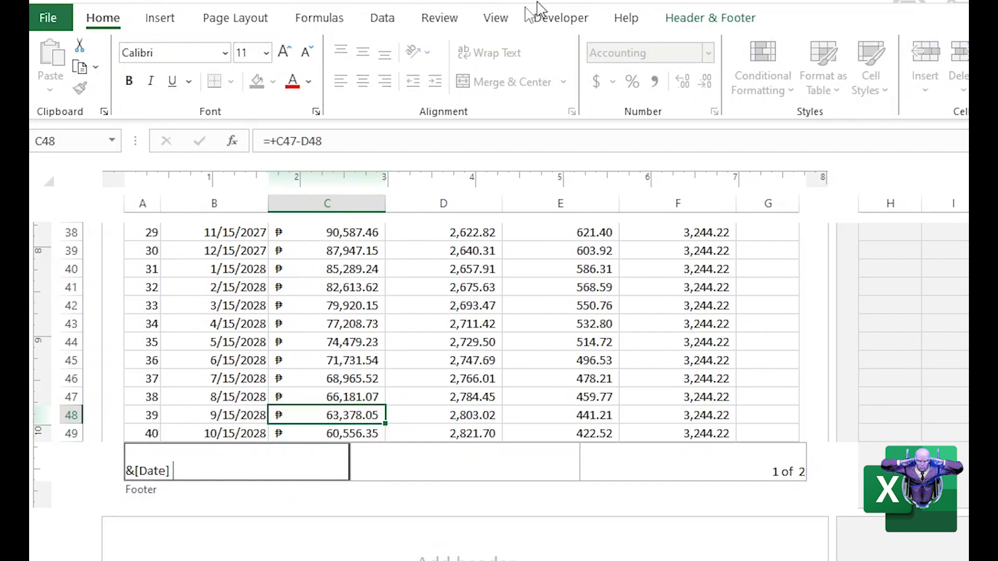
left_click(716, 29)
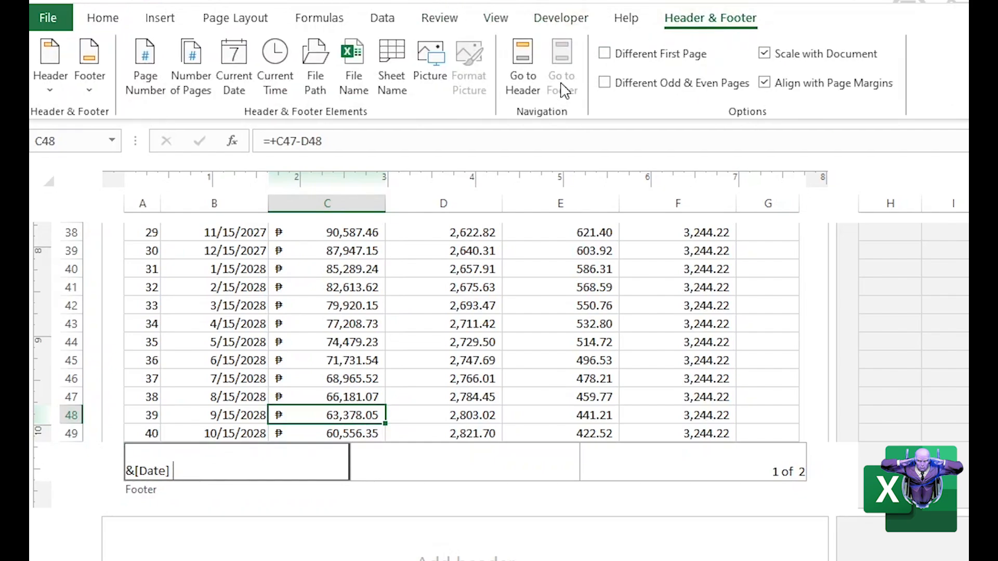
left_click(273, 73)
left_click(314, 382)
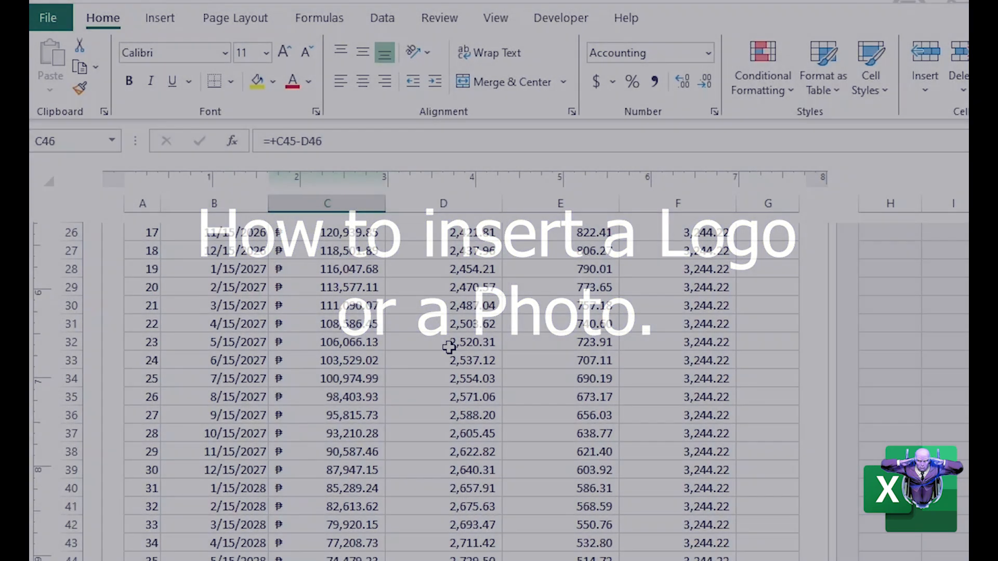
Enter "Professor Excel" in the left header section of the first page.
scroll(429, 368, "up", 6)
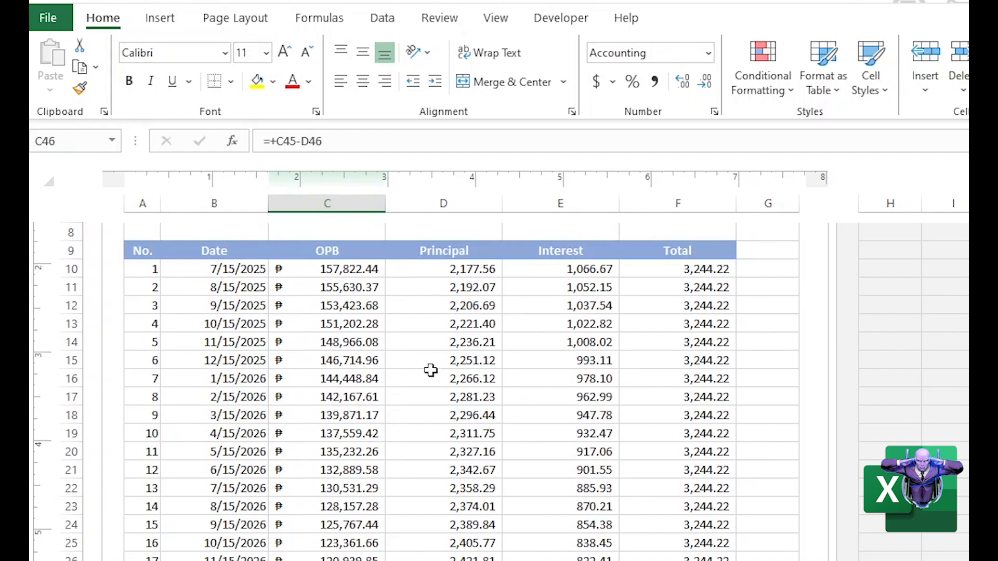
scroll(431, 370, "up", 3)
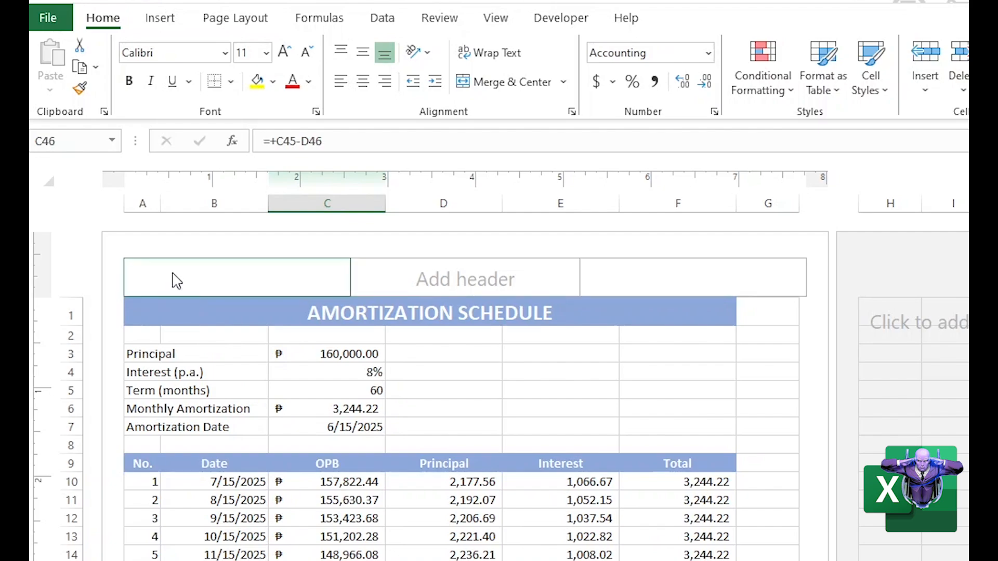
left_click(177, 279)
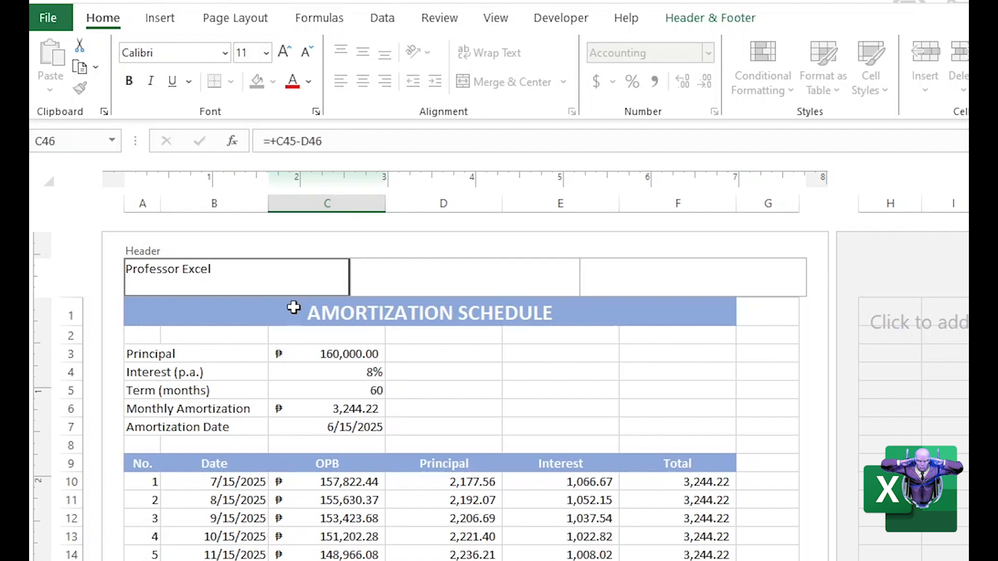
Search the Pictures folder for "logo", insert the Professor Excel Logo picture in the right header section and check it on the page.
left_click(659, 289)
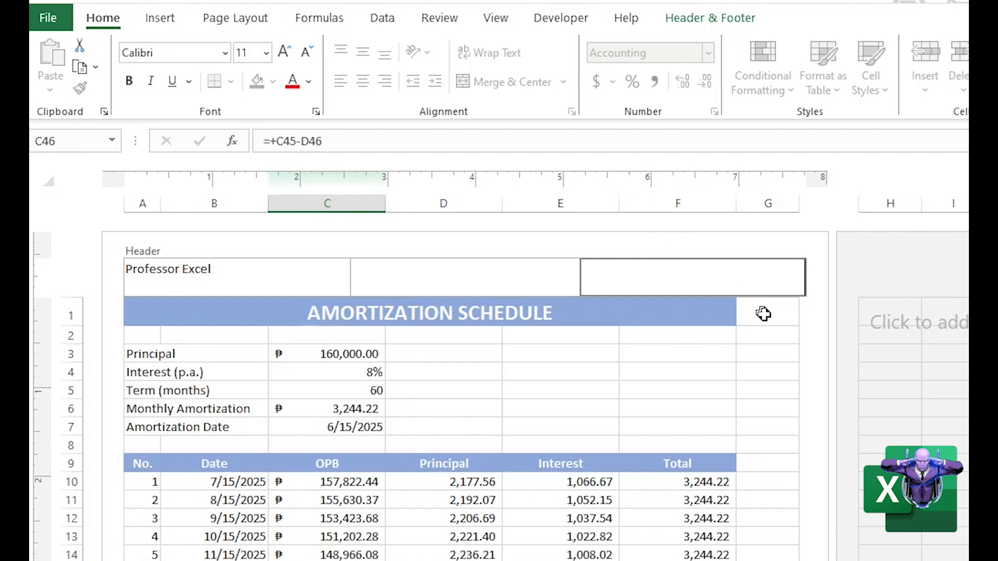
left_click(699, 17)
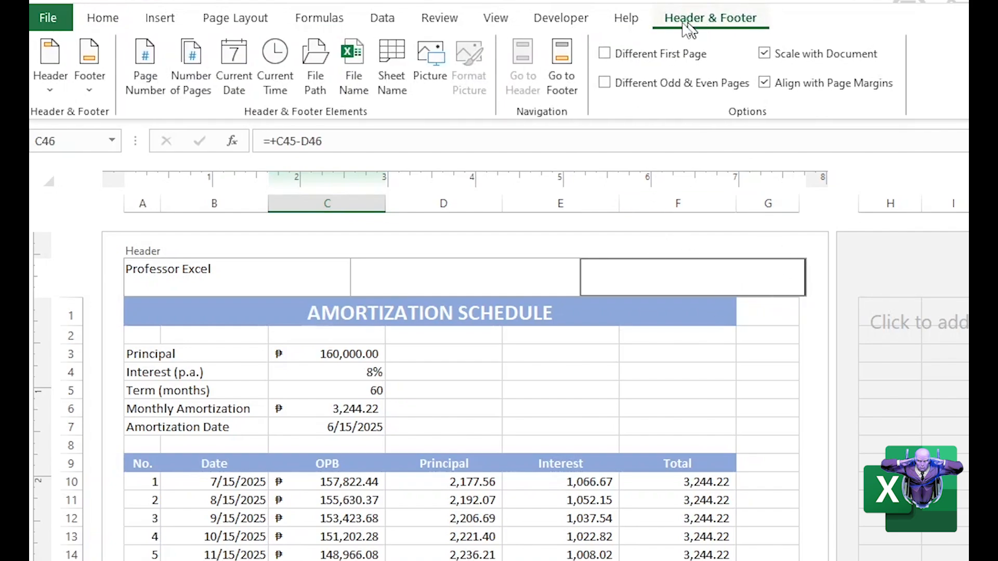
left_click(439, 79)
key("Escape")
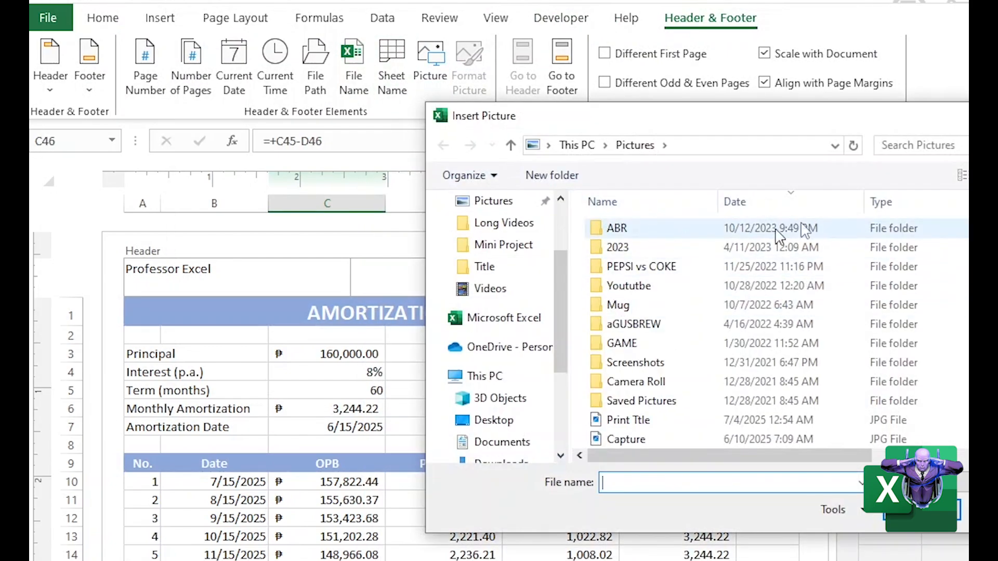
left_click(931, 145)
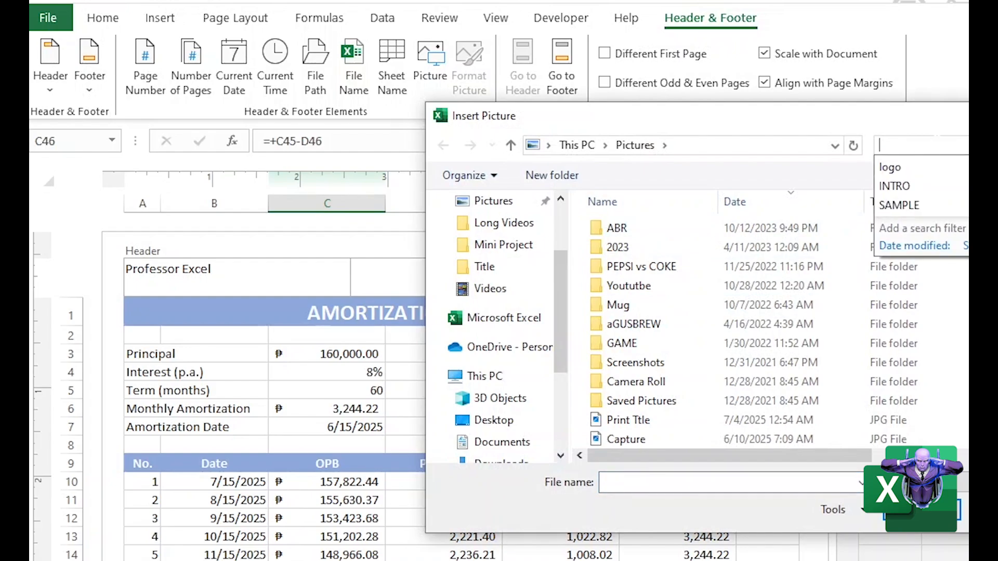
left_click(932, 170)
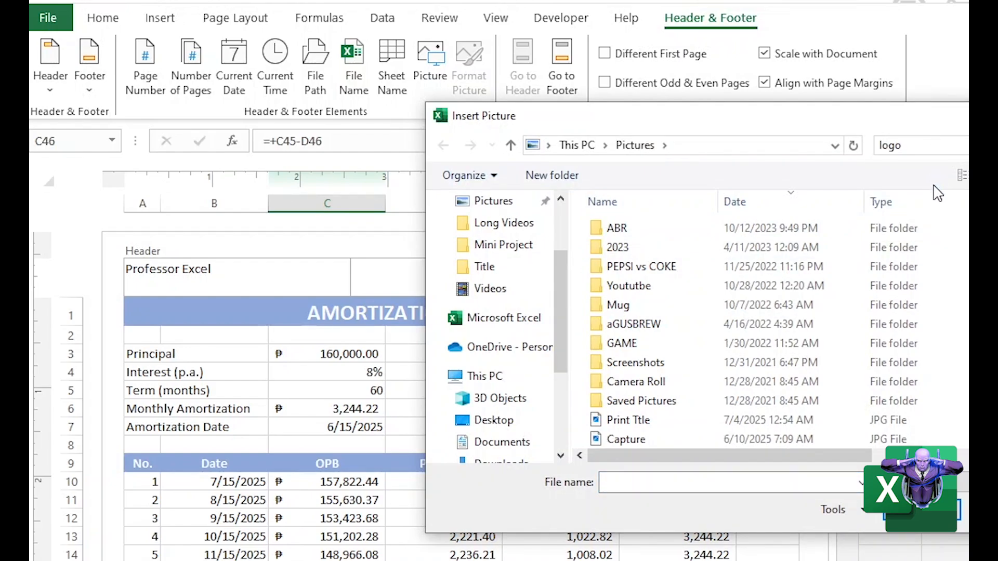
left_click(607, 253)
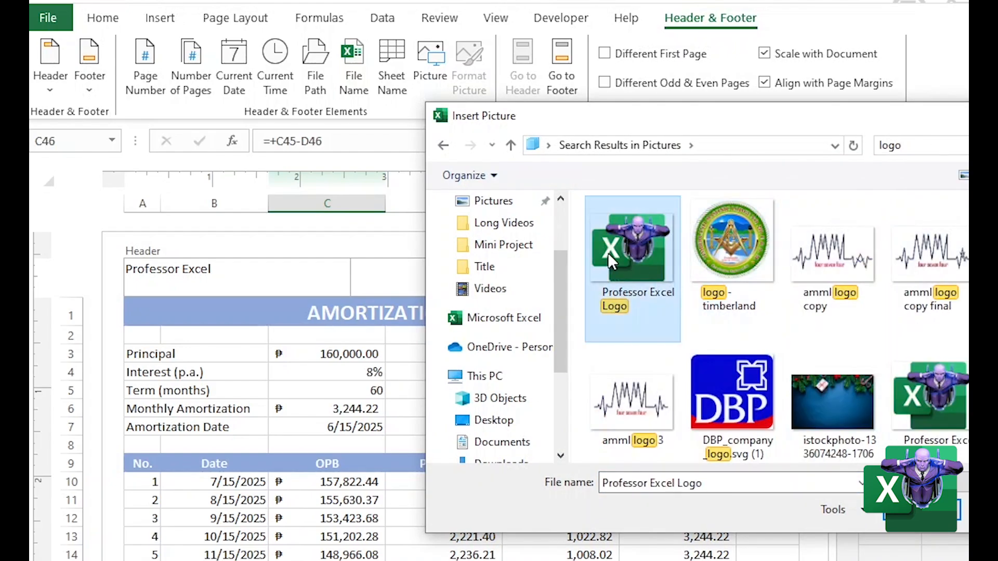
left_click(958, 509)
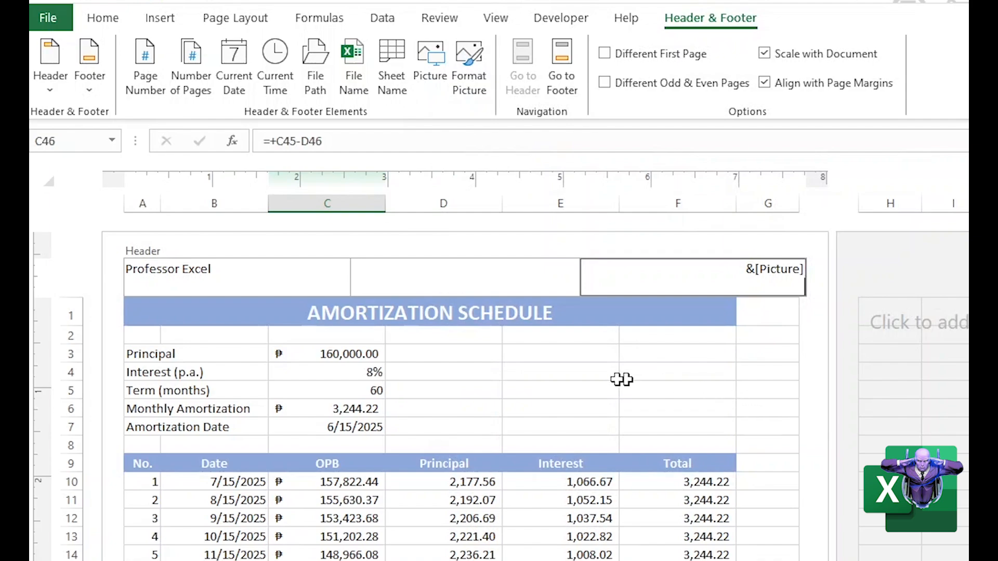
left_click(489, 387)
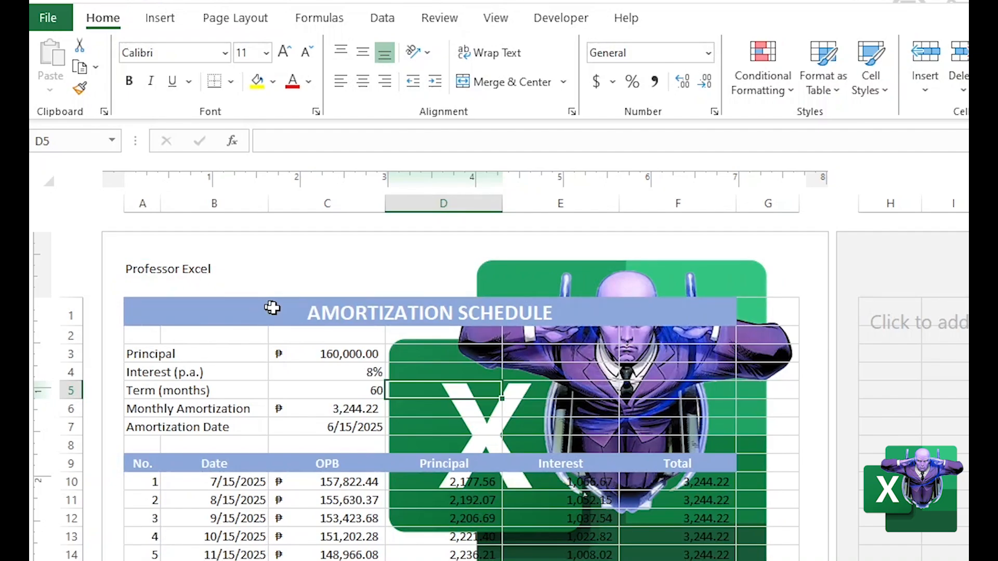
Open the Format Picture settings for the header logo and look through the Size, Picture and Alt Text options.
left_click(725, 273)
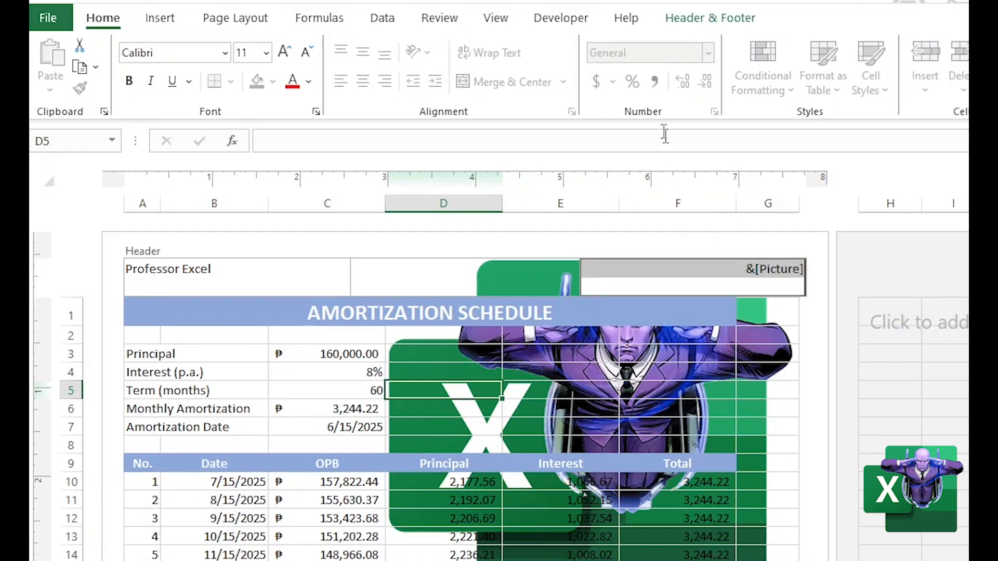
left_click(700, 25)
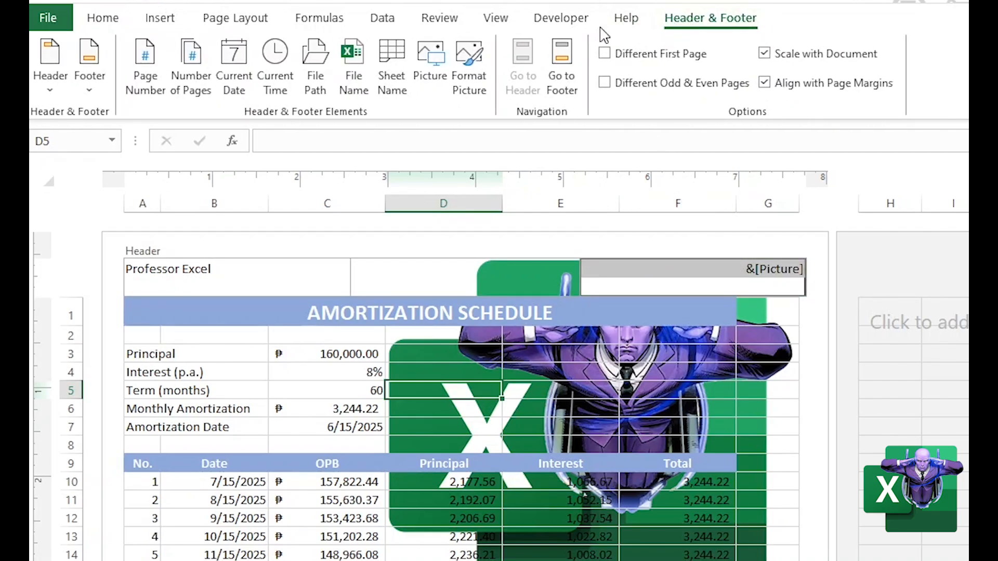
left_click(468, 83)
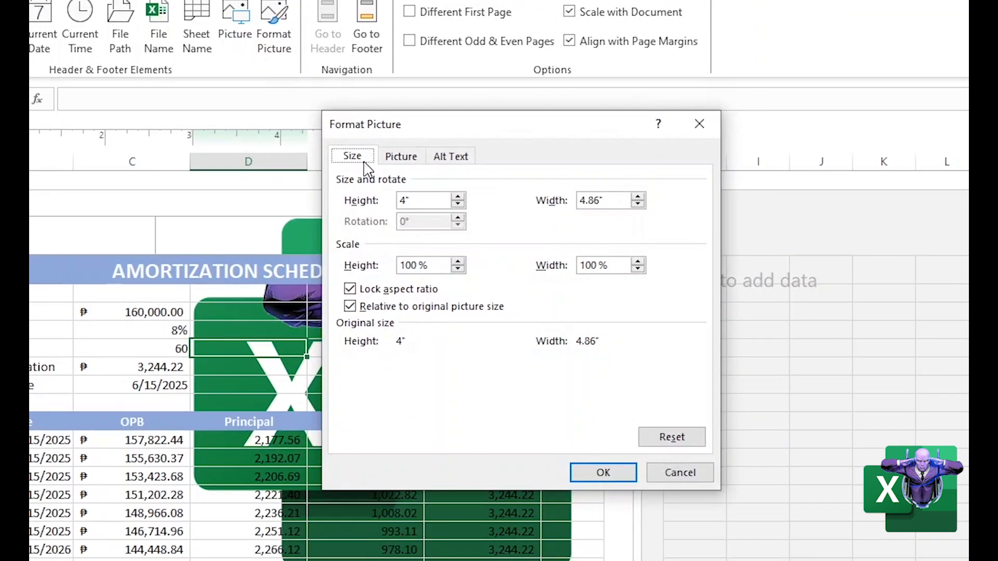
left_click(405, 158)
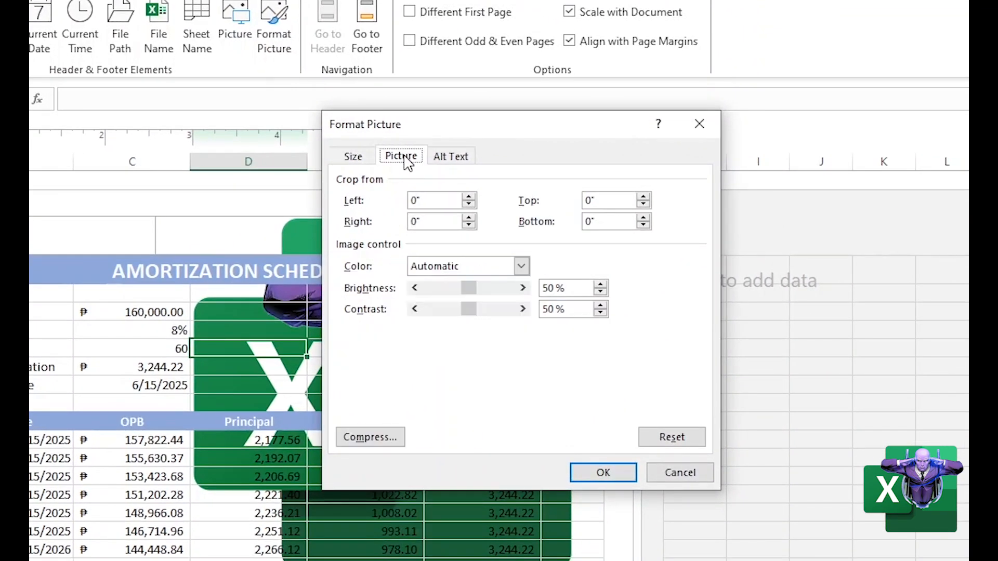
left_click(452, 159)
left_click(353, 158)
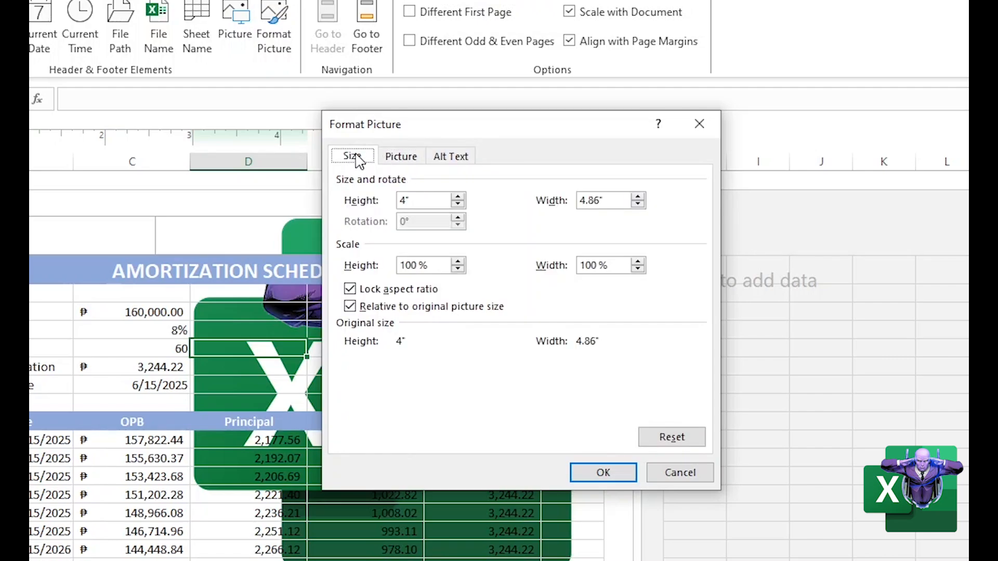
Set the header logo's height to .5" with the aspect ratio locked, reduce its scale slightly further and apply the new size.
left_click_drag(471, 127, 758, 171)
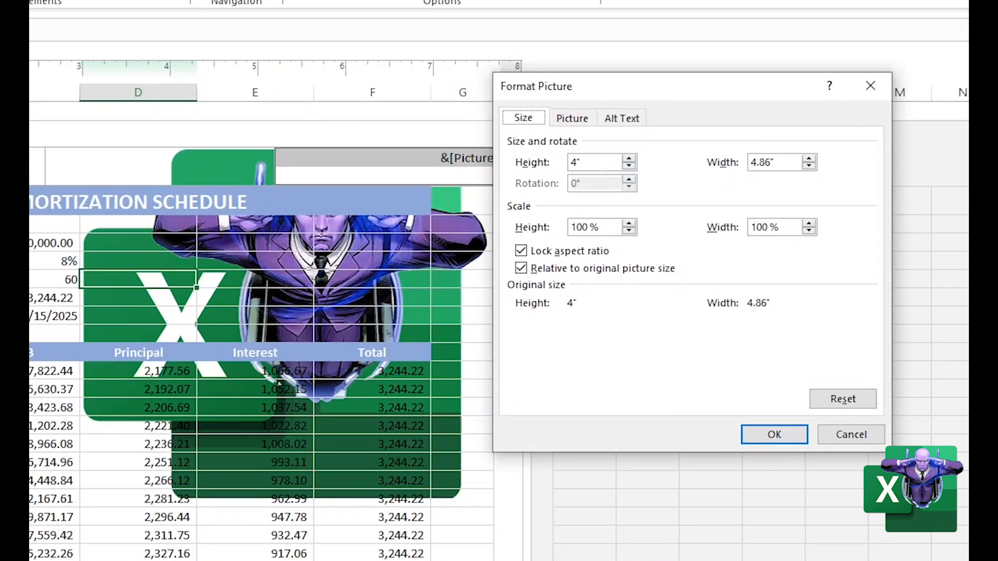
key("Tab")
key("Tab")
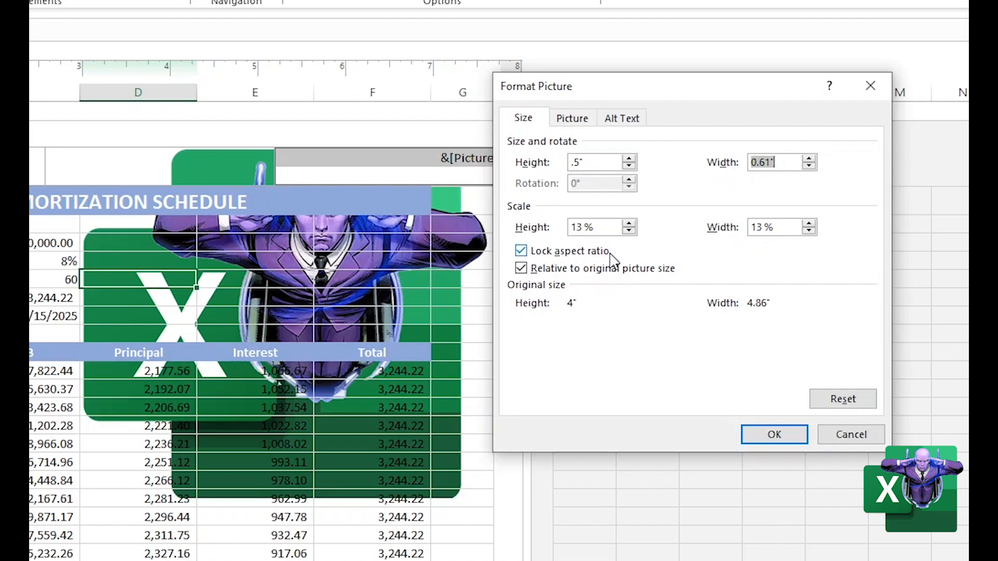
left_click(629, 231)
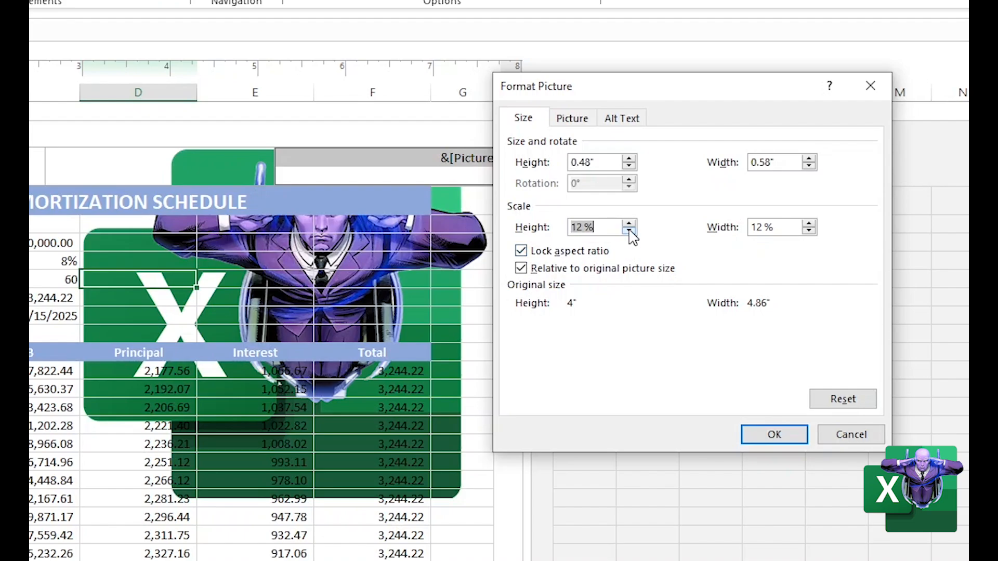
left_click(629, 231)
left_click(774, 433)
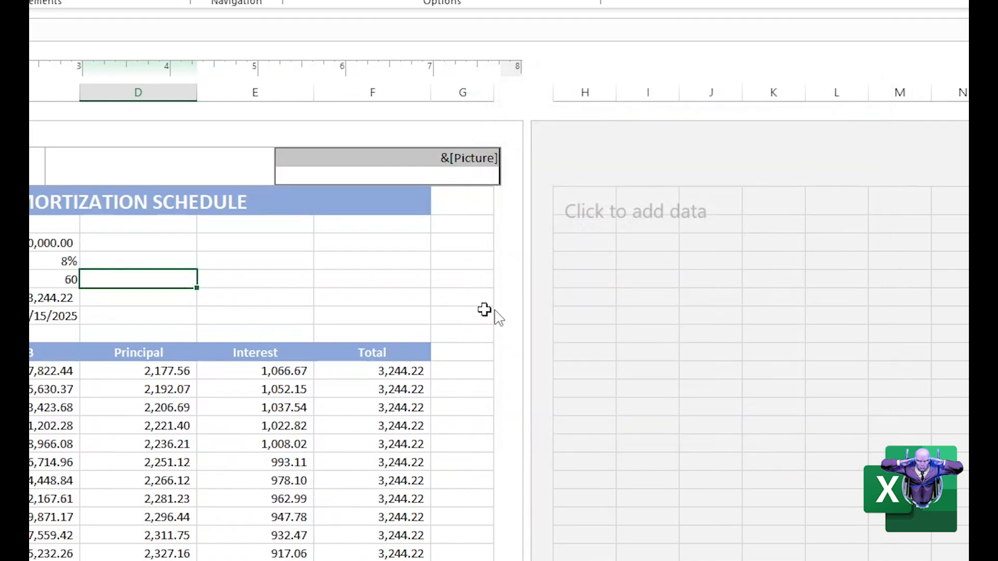
left_click(465, 270)
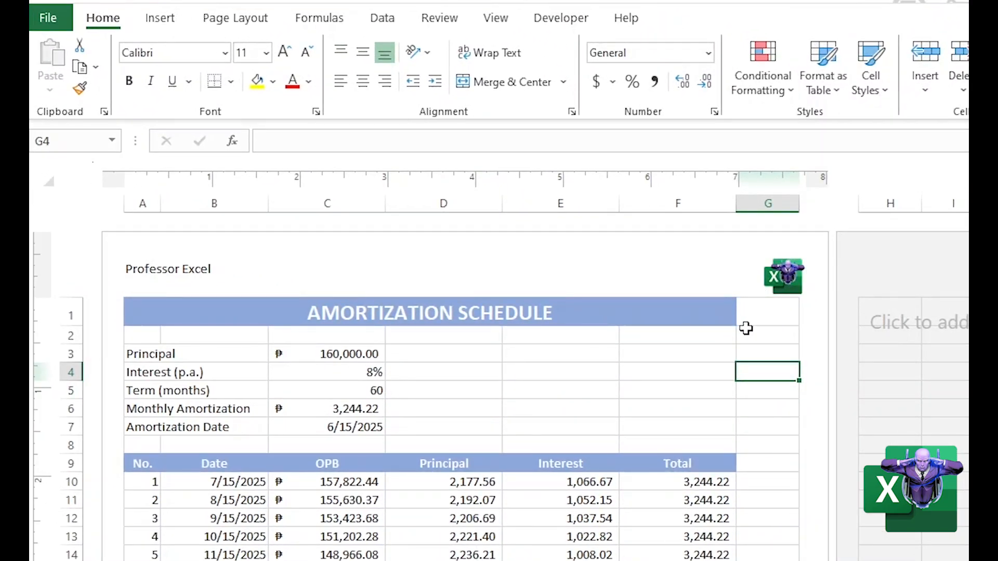
Format the "Professor Excel" header text as 16 pt bold and return to the worksheet.
left_click(251, 280)
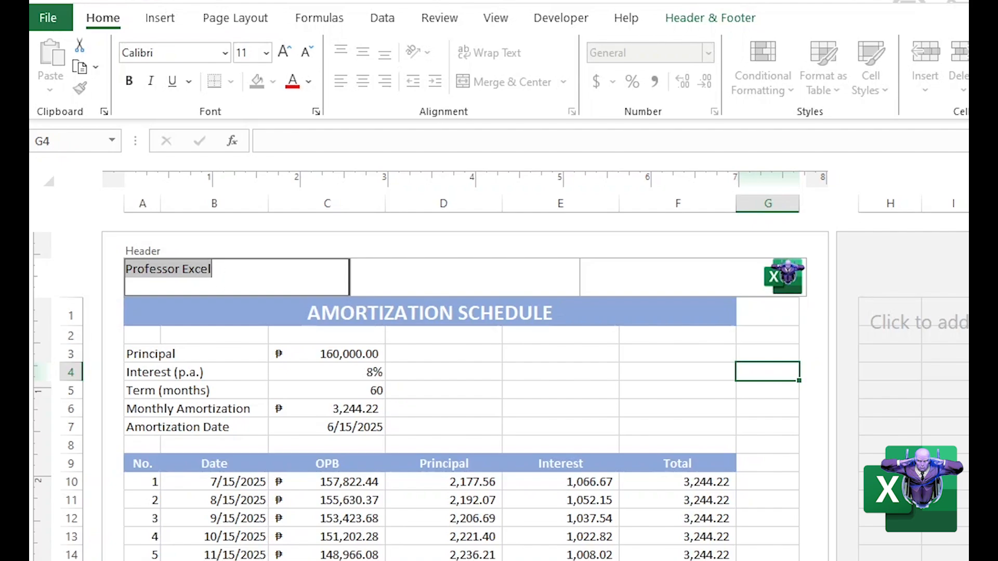
left_click_drag(220, 271, 86, 270)
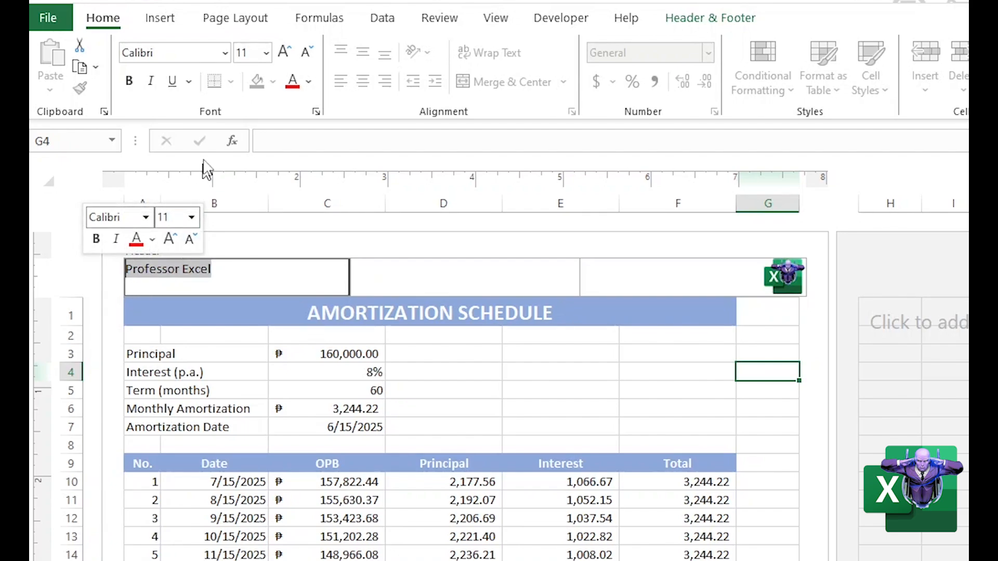
left_click(266, 53)
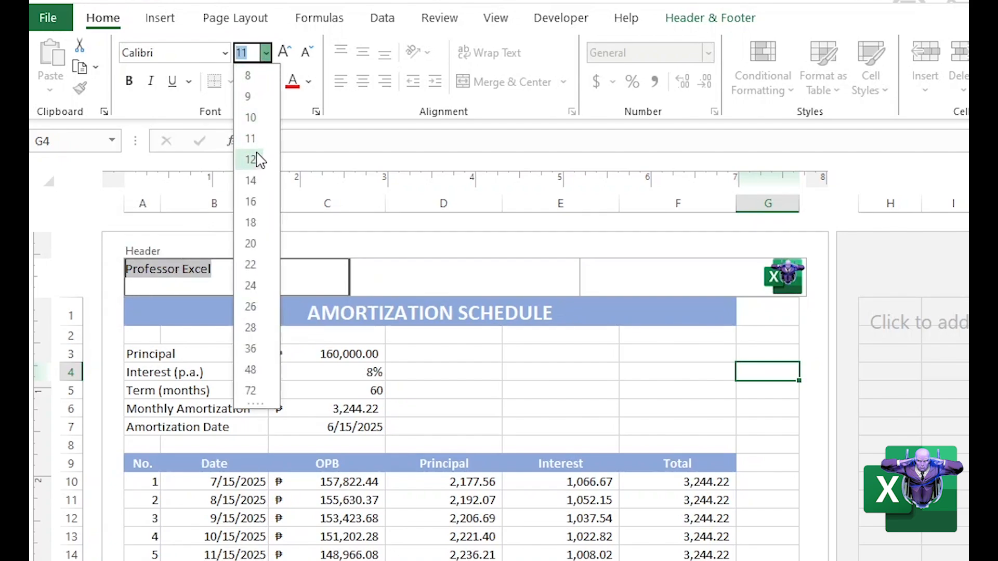
left_click(252, 201)
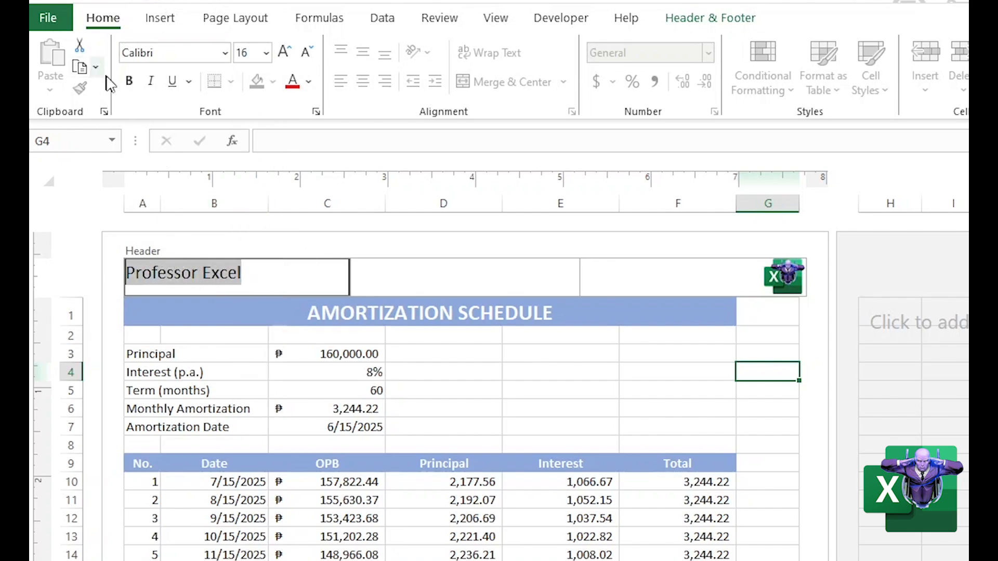
left_click(129, 81)
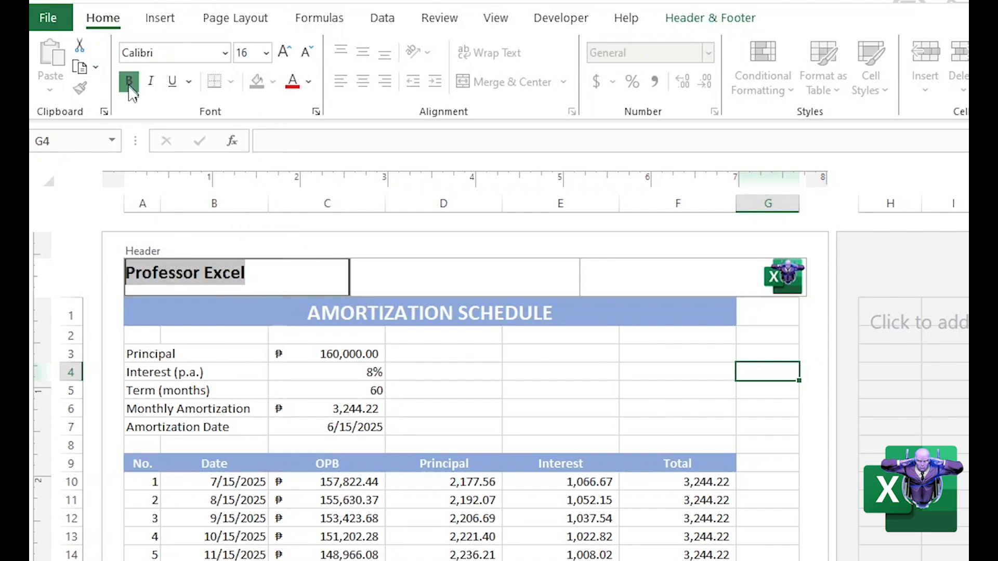
left_click(530, 395)
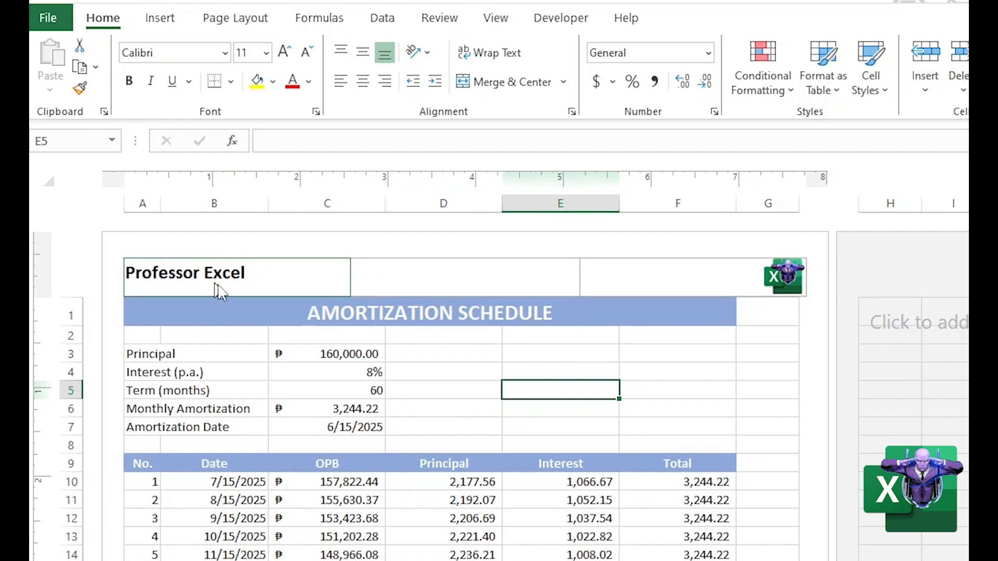
Move the logo from the right header section to before "Professor Excel" in the left section by reinserting Professor Excel Logo from the Pictures folder.
left_click(738, 291)
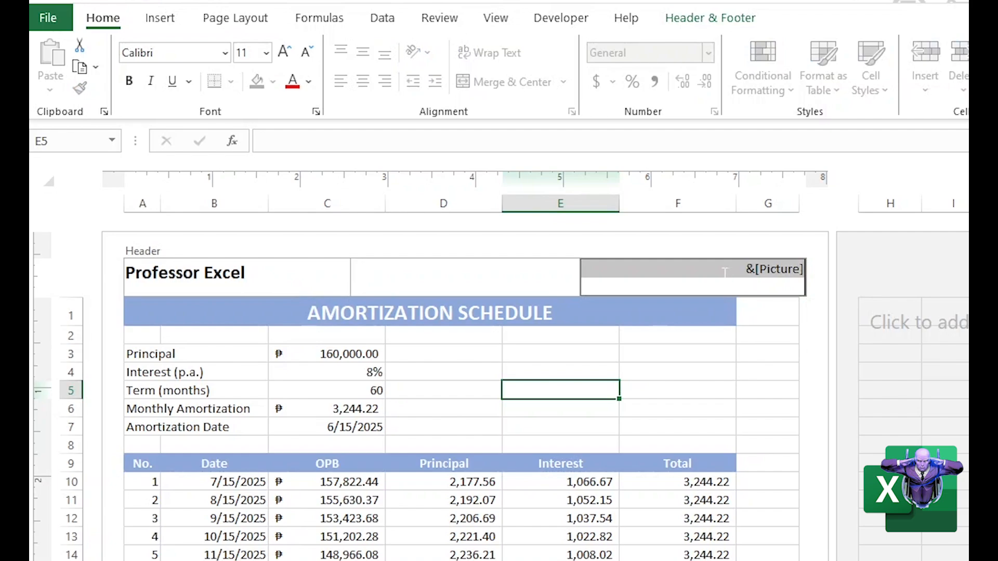
key("Delete")
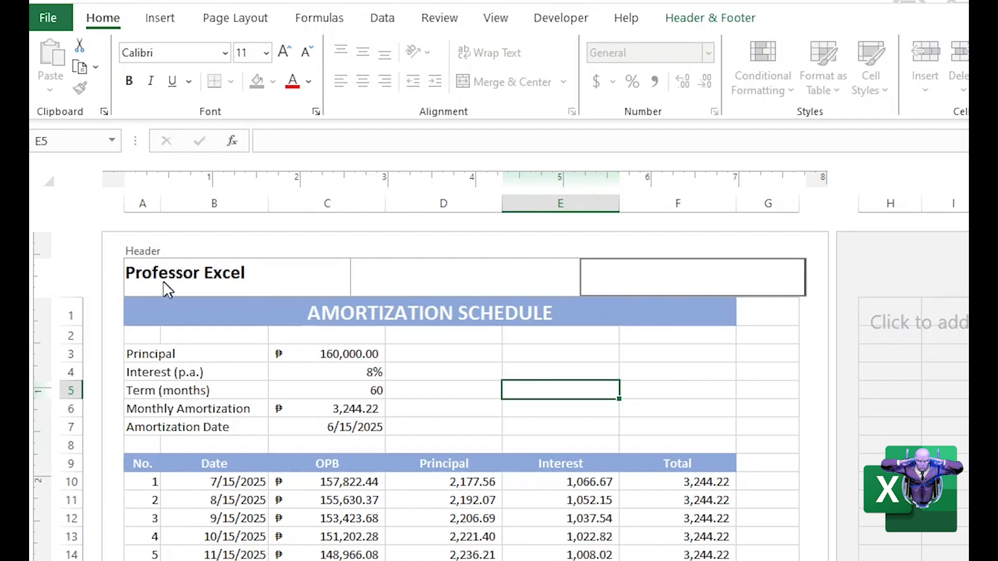
left_click(125, 272)
left_click(125, 272)
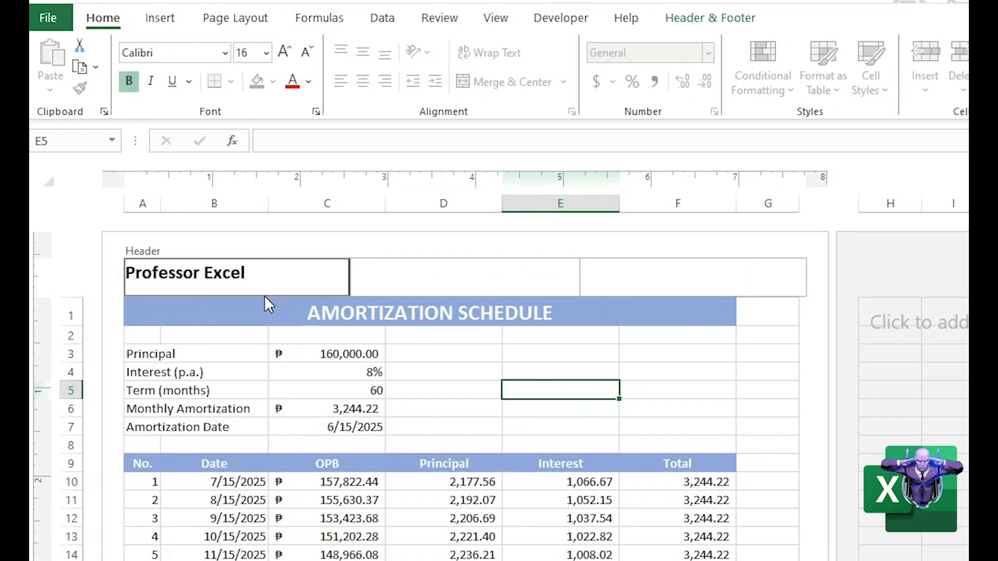
left_click(675, 22)
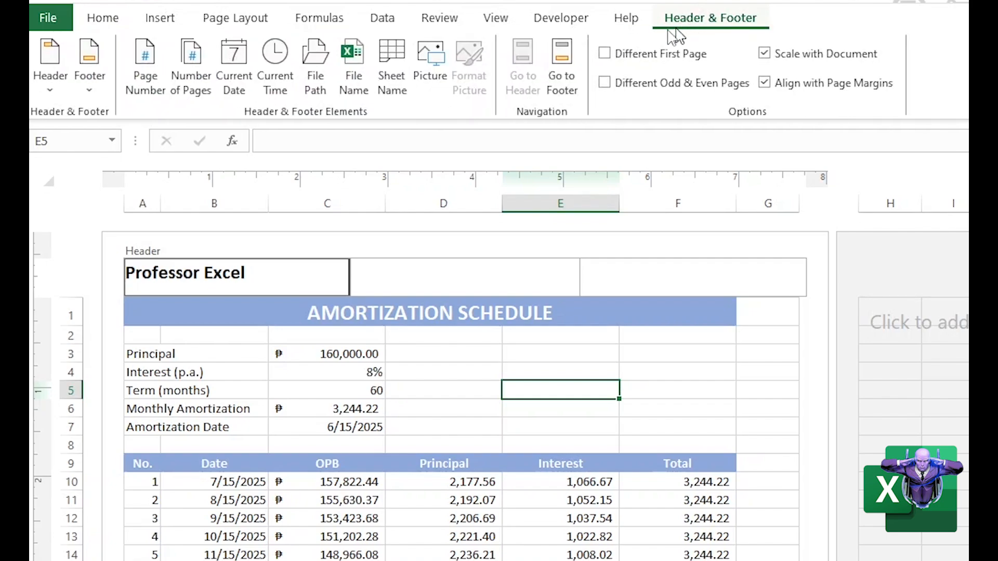
left_click(438, 83)
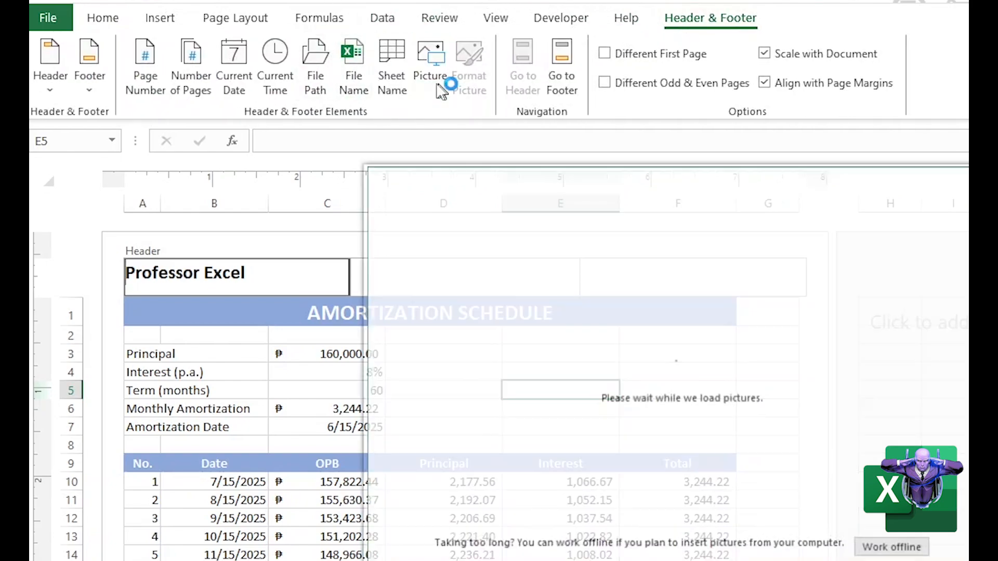
left_click(878, 544)
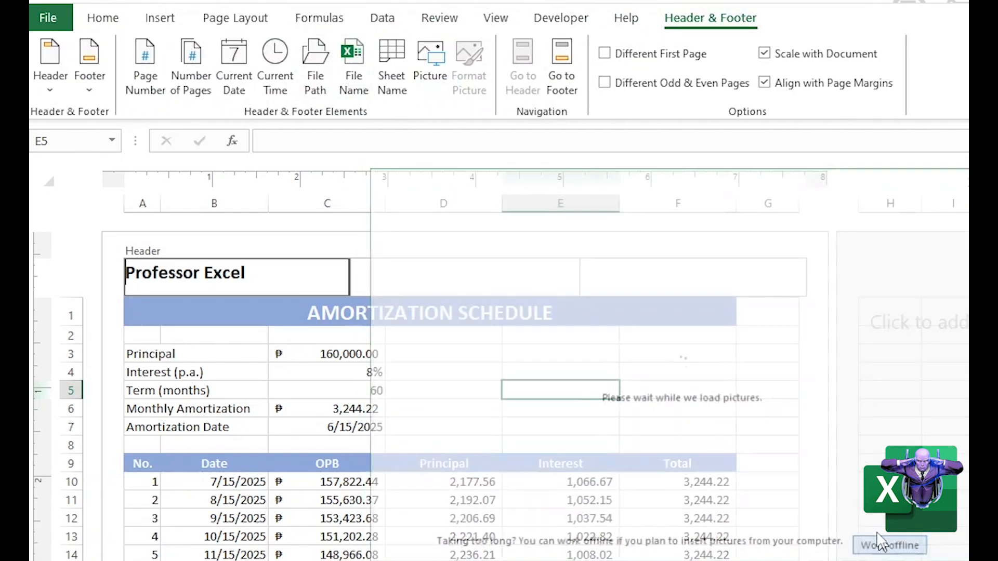
left_click(919, 146)
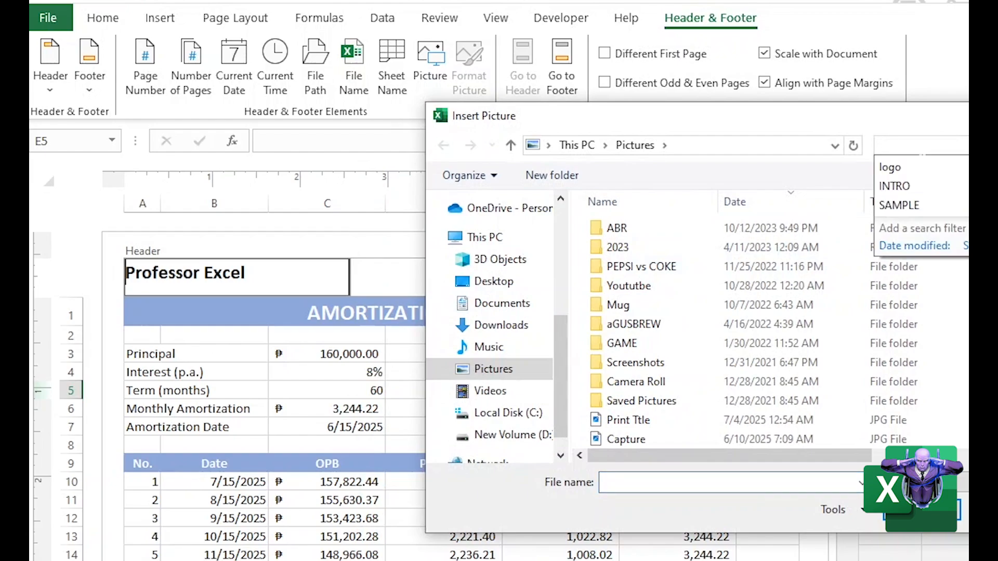
left_click(879, 166)
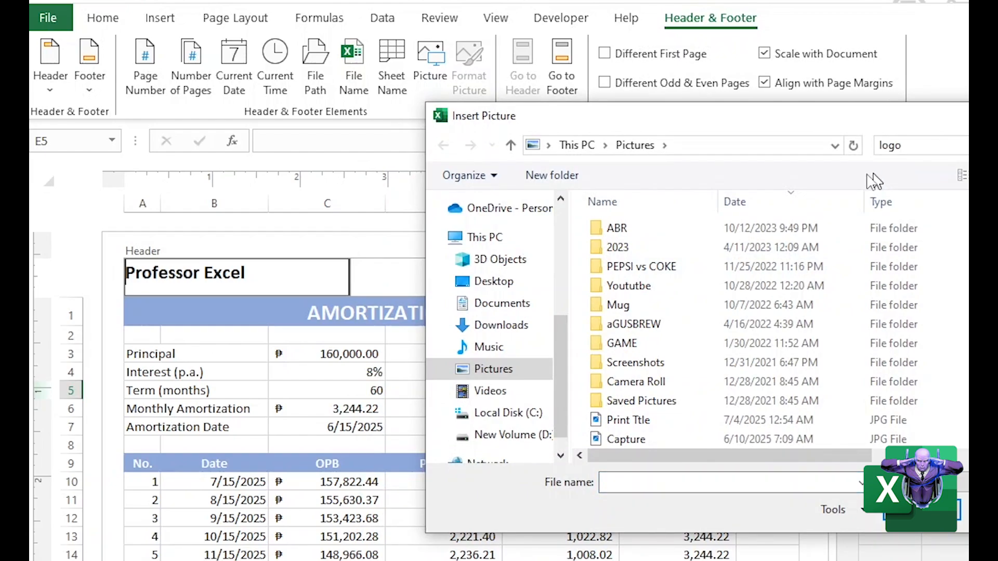
left_click(603, 273)
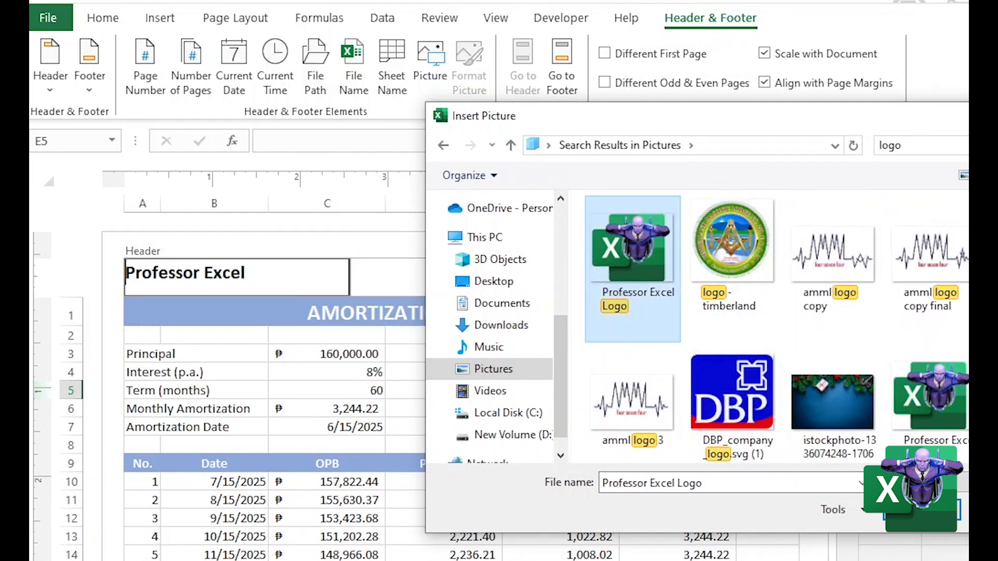
double_click(602, 273)
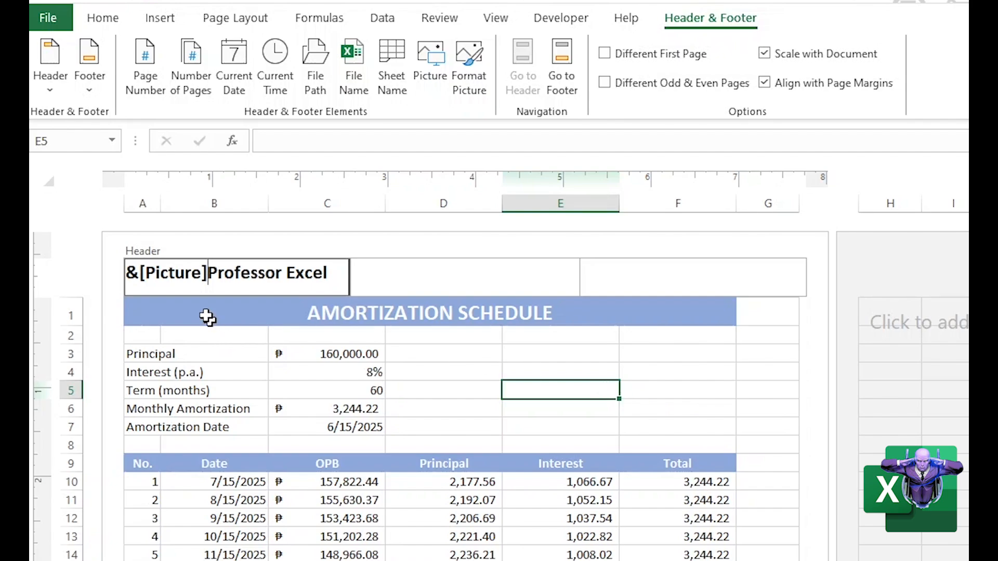
Set the left header logo's height to .5" with the aspect ratio locked and return to the worksheet.
left_click_drag(207, 273, 126, 273)
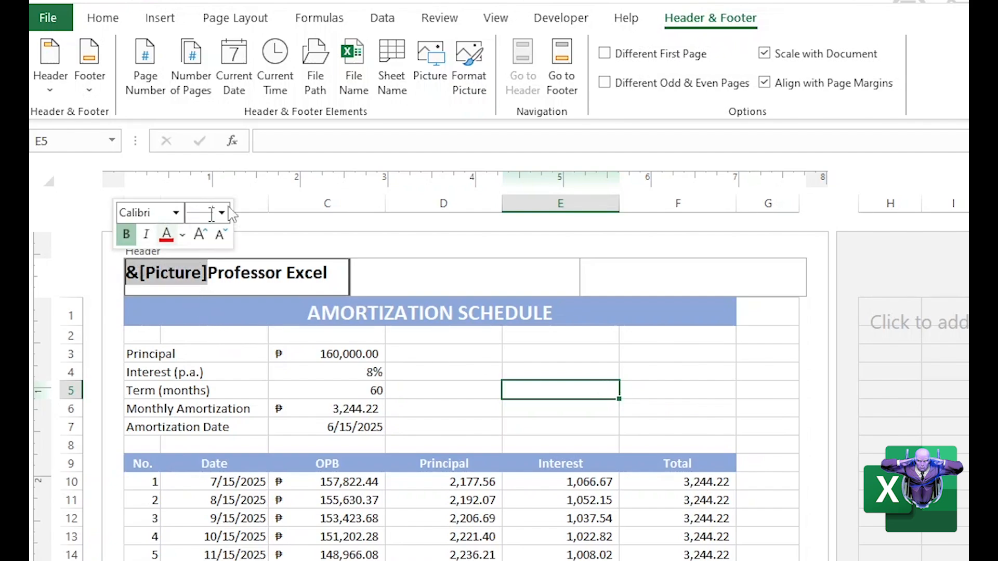
left_click(473, 96)
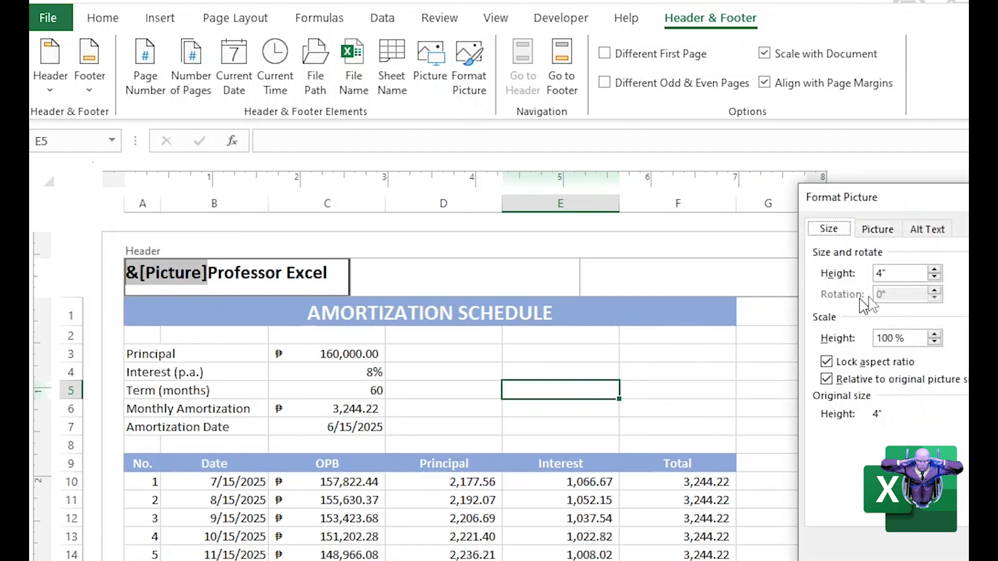
left_click_drag(929, 211, 647, 178)
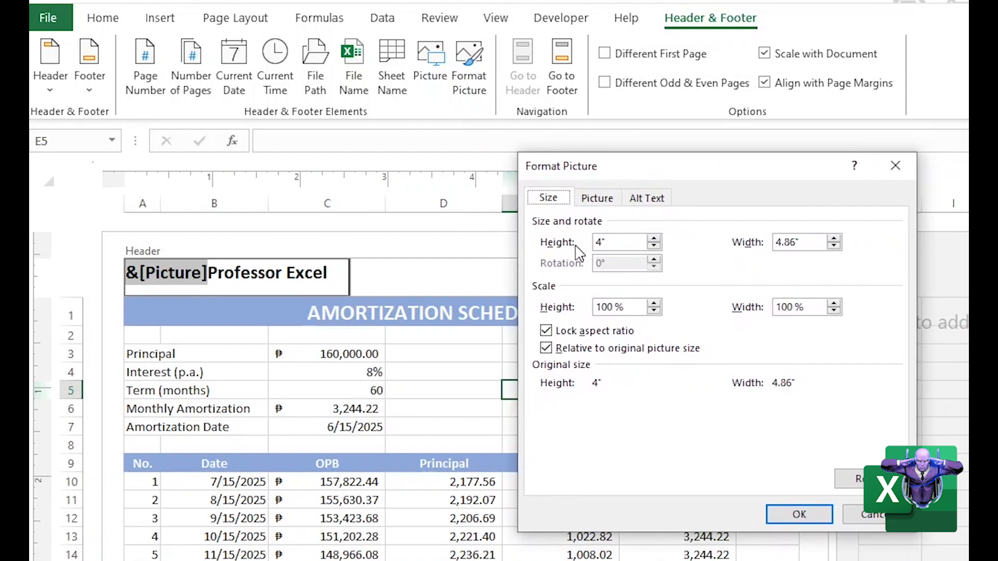
key("Tab")
left_click(791, 513)
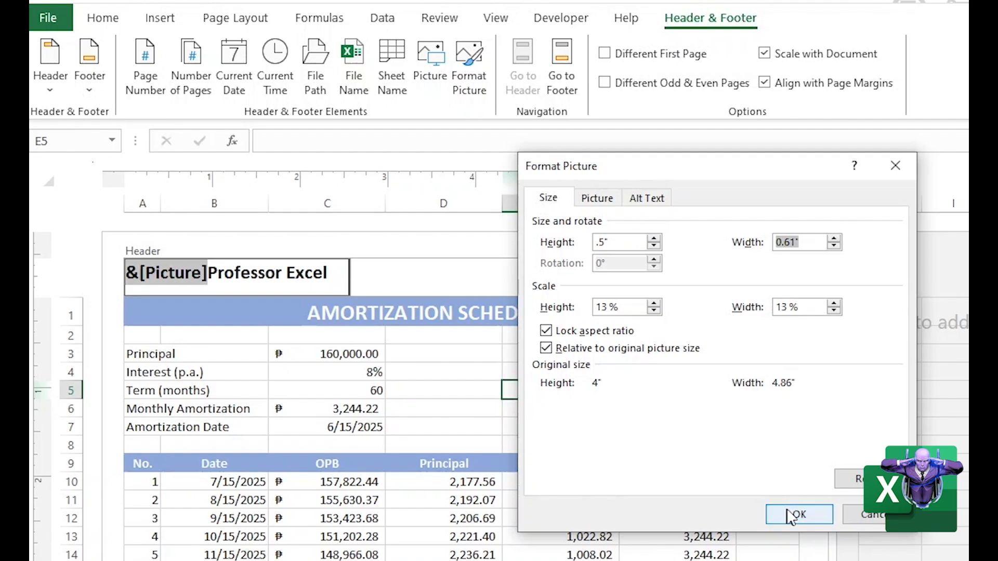
left_click(387, 371)
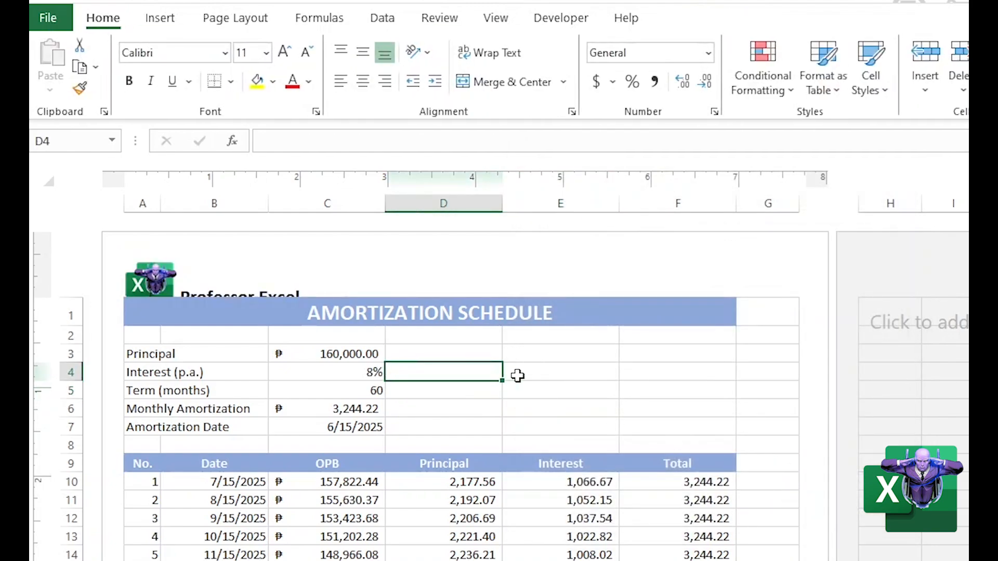
Add a space between the header logo and "Professor Excel", and reduce the logo's scale to 8%.
left_click(245, 284)
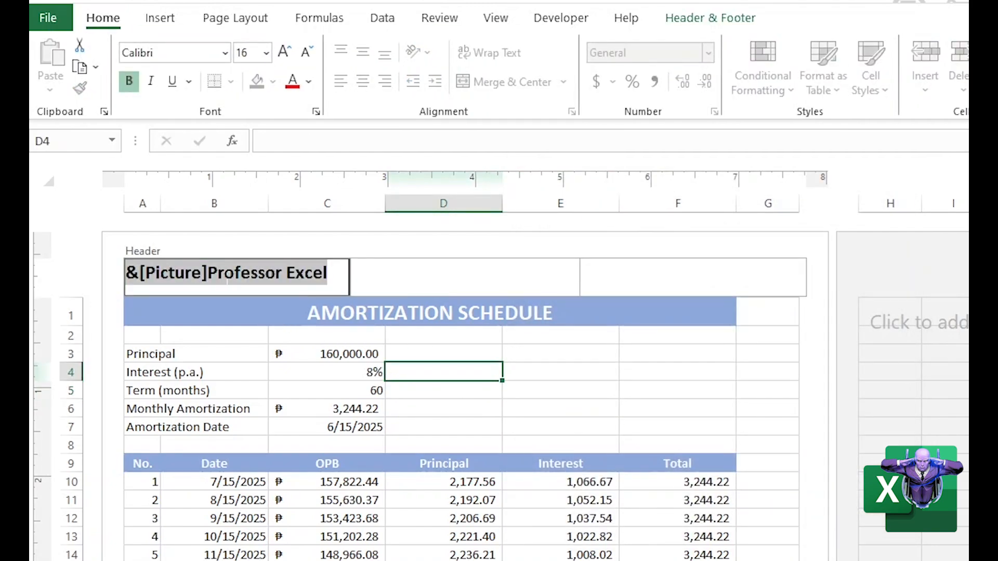
left_click(208, 272)
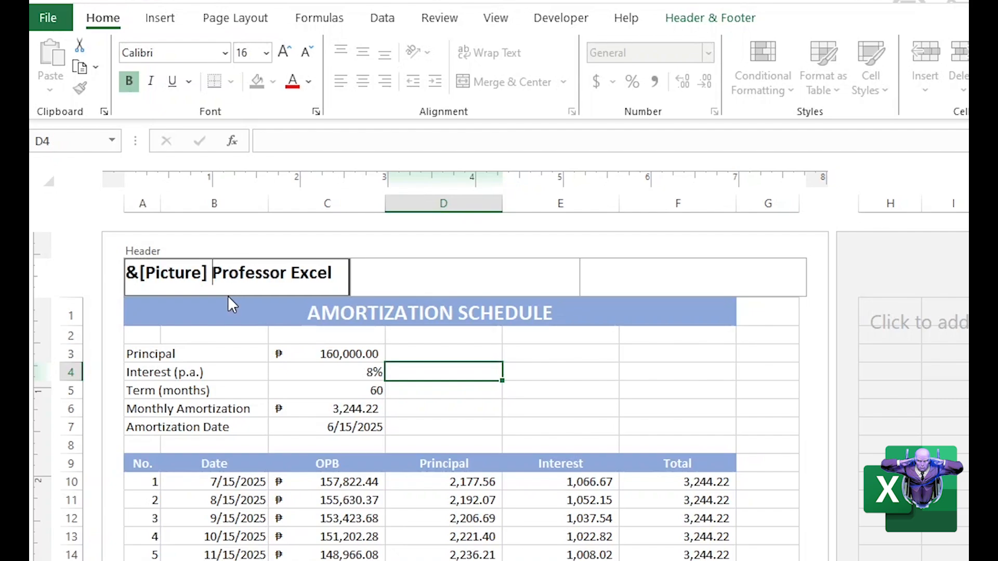
left_click_drag(209, 272, 139, 272)
left_click(707, 20)
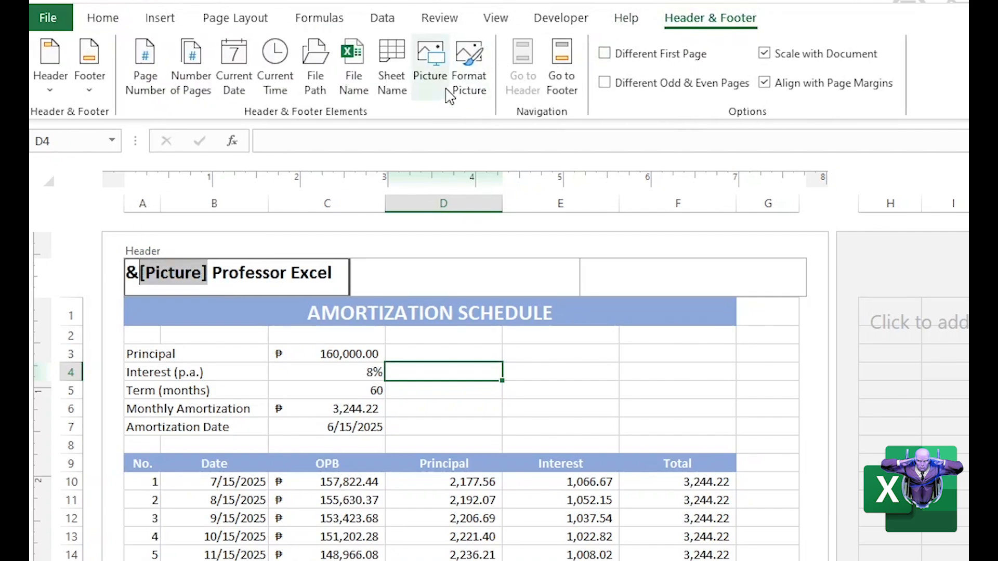
left_click(468, 72)
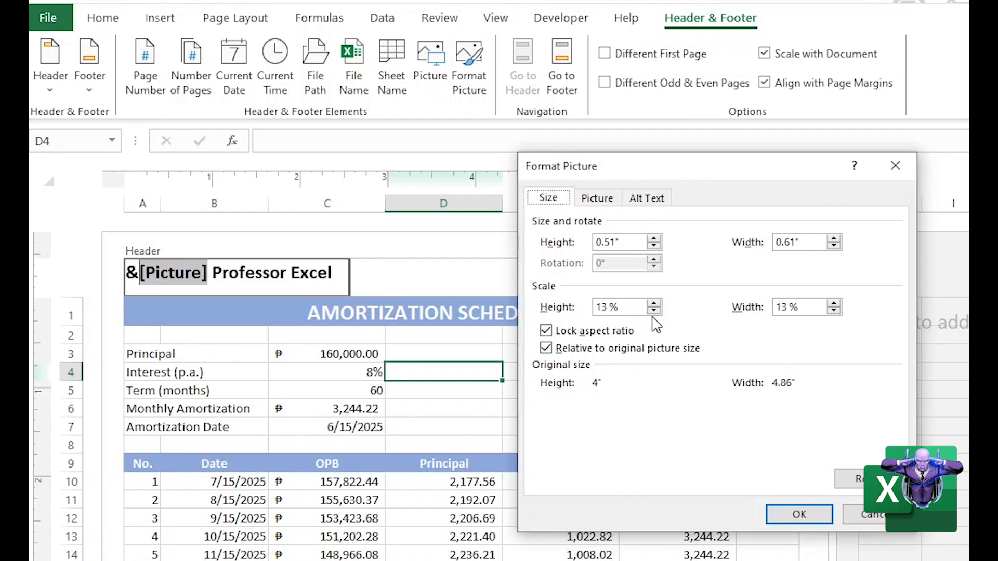
left_click(653, 311)
left_click(654, 311)
left_click(654, 312)
left_click(653, 311)
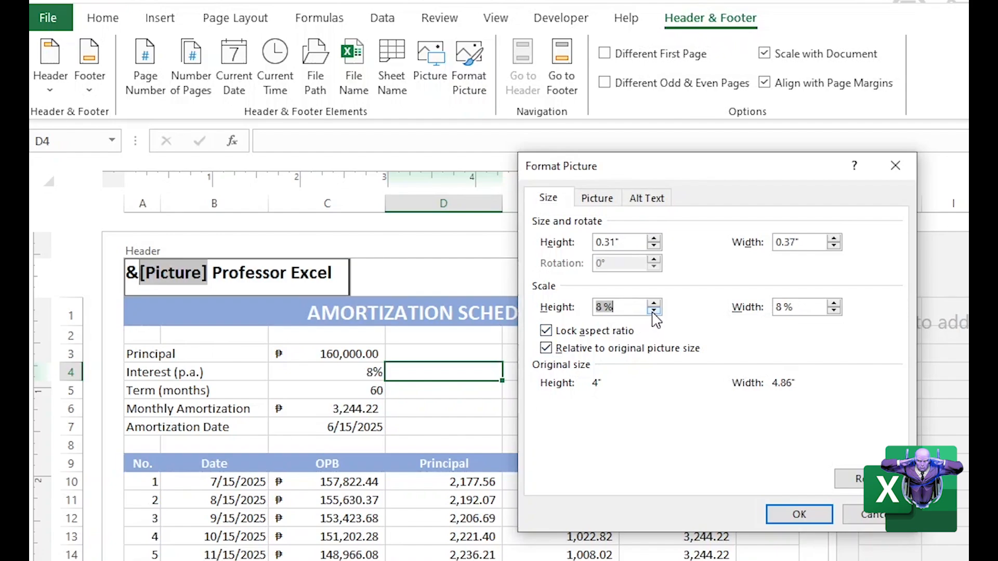
left_click(798, 514)
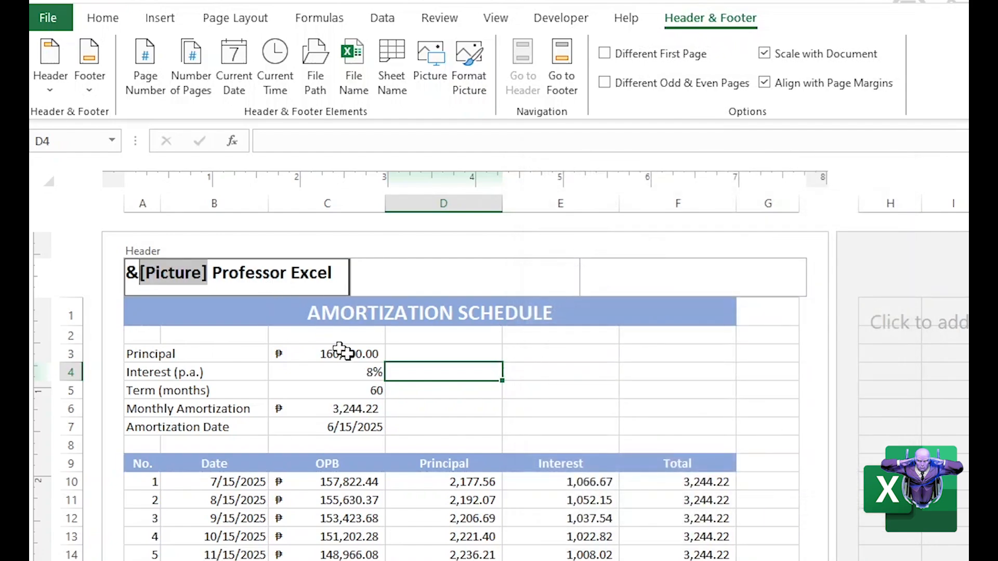
left_click(553, 410)
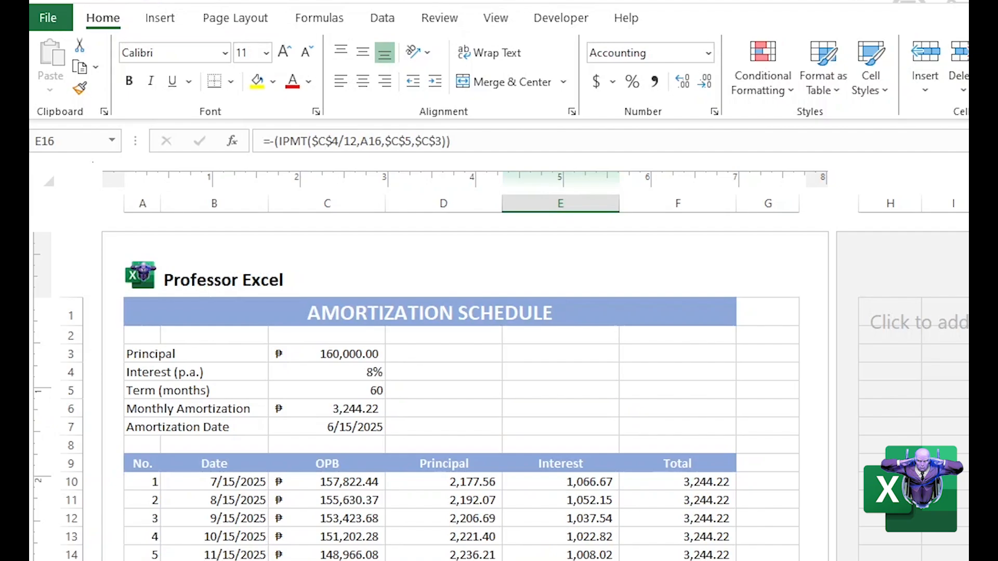
Check the print preview and enable Different First Page for the header and footer.
key("ctrl+p")
left_click(314, 283)
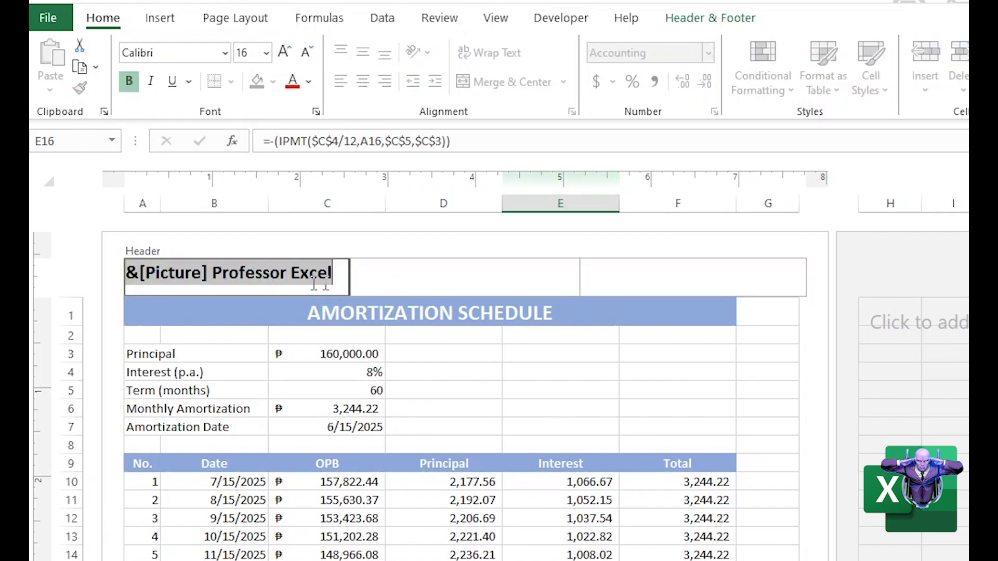
left_click(689, 20)
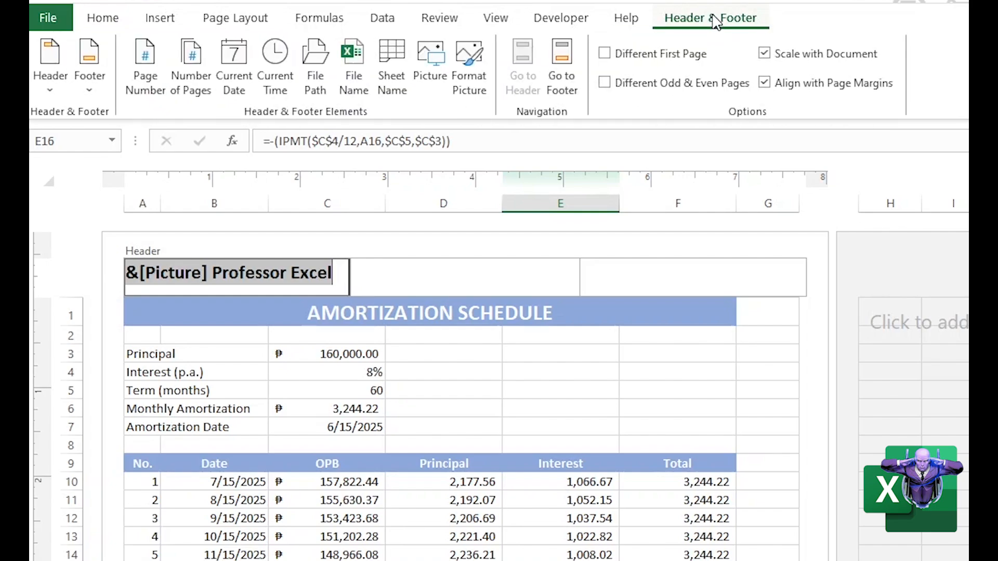
left_click(604, 54)
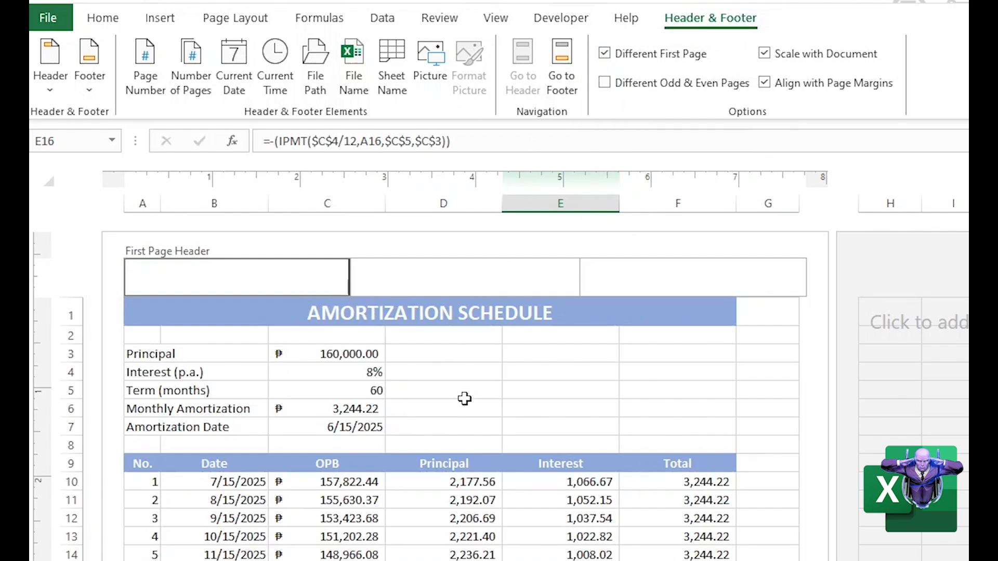
left_click(447, 374)
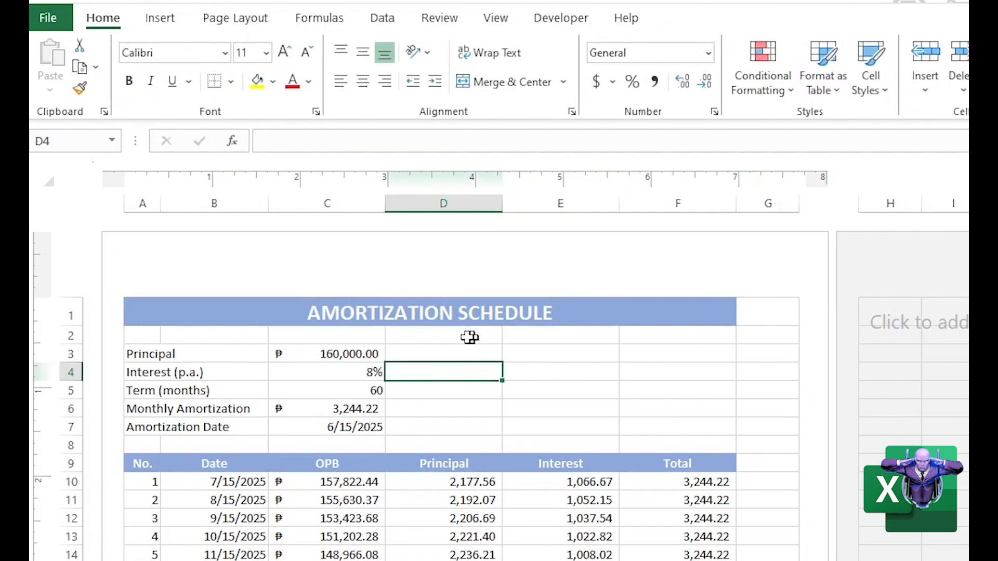
Examine the headers and footers on the first and second pages to compare them.
scroll(416, 405, "down", 6)
scroll(441, 409, "down", 9)
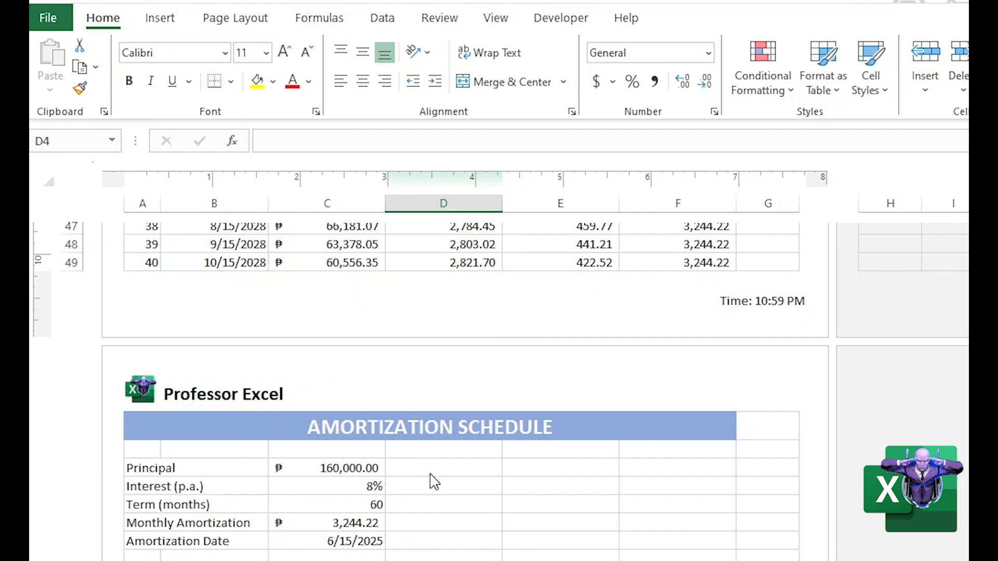
scroll(434, 483, "down", 1)
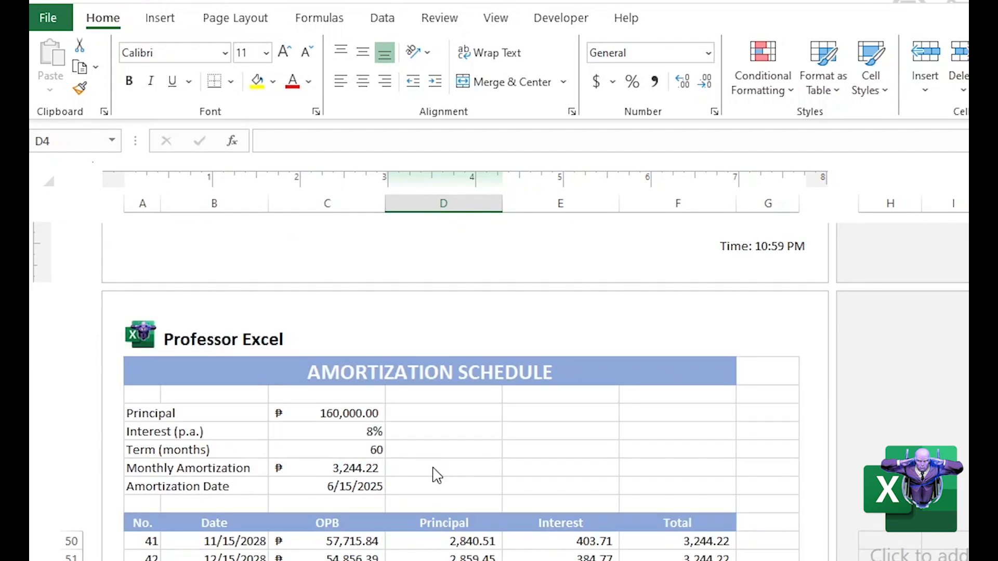
scroll(371, 418, "down", 15)
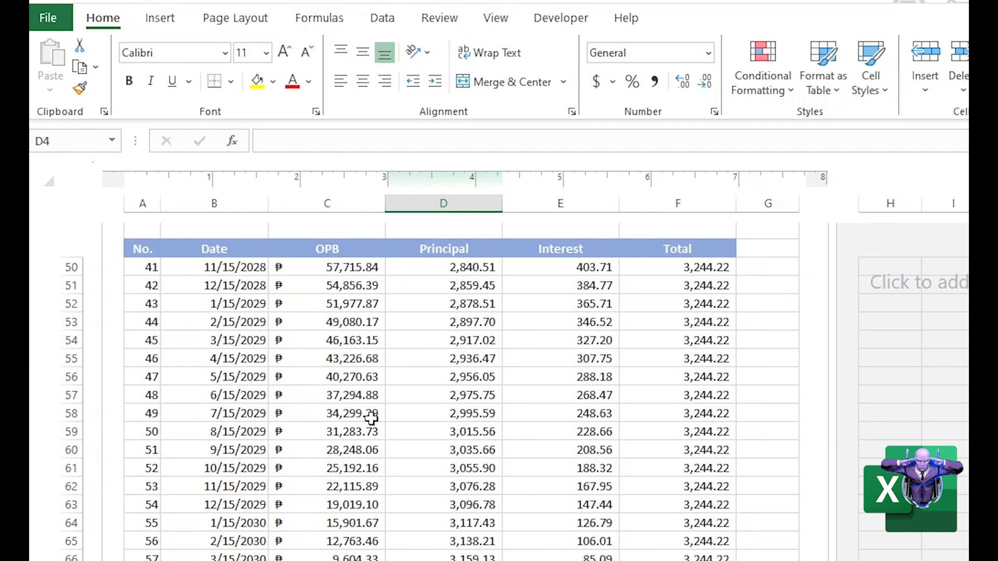
scroll(371, 418, "down", 4)
scroll(374, 424, "up", 4)
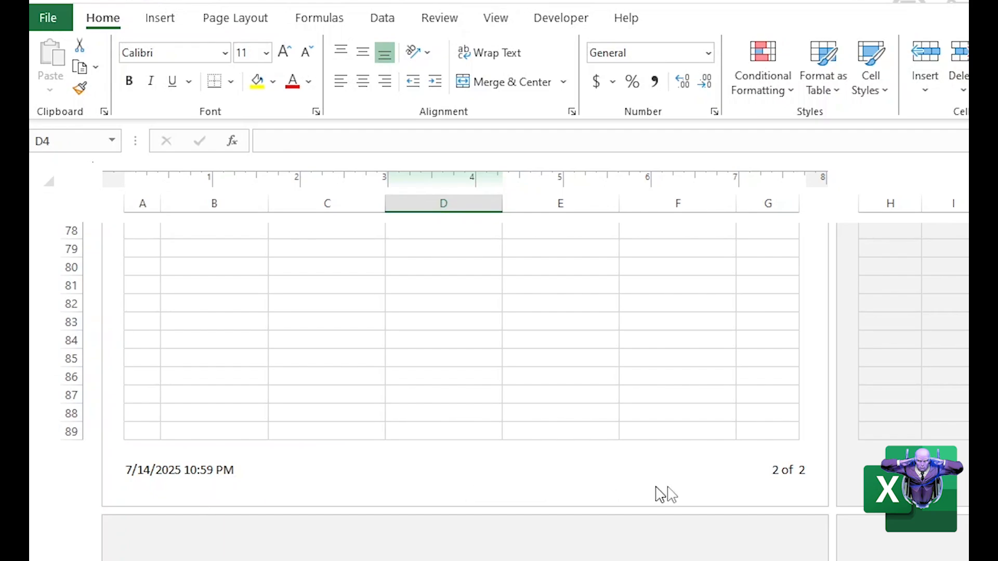
scroll(702, 461, "up", 10)
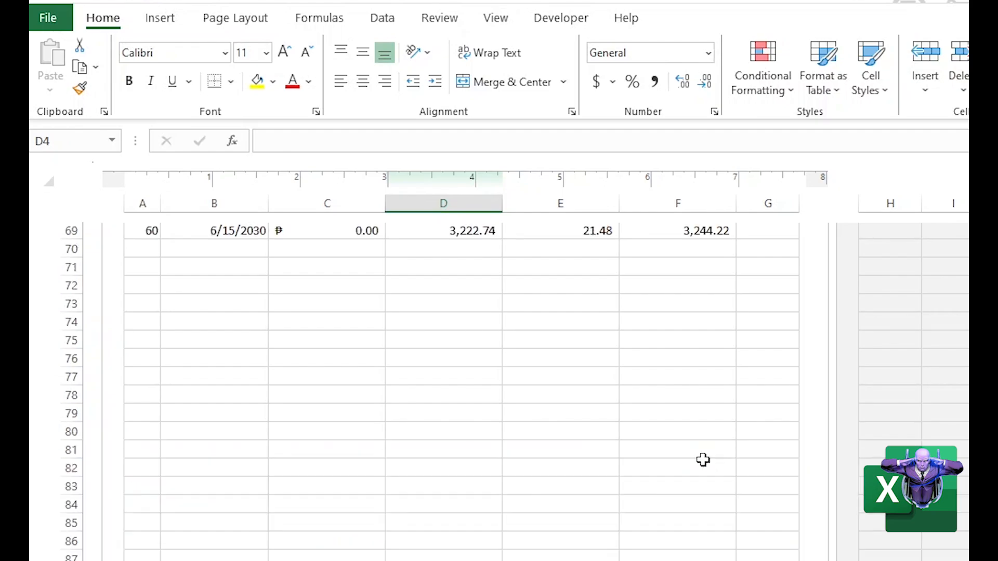
scroll(703, 458, "up", 18)
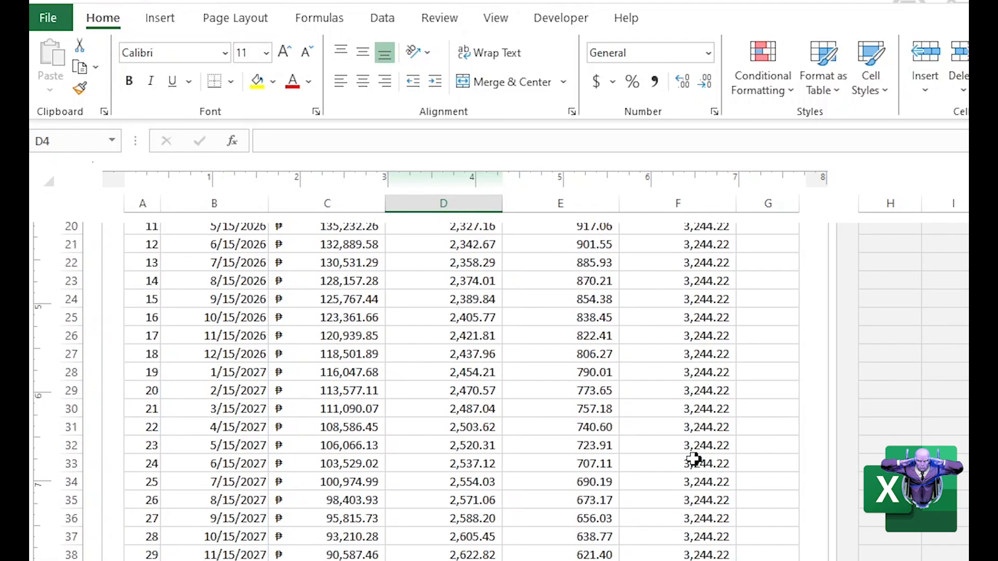
scroll(690, 460, "up", 2)
Clear the time stamp from the right section of the first page footer and bring up the header and footer options.
scroll(619, 349, "down", 14)
left_click(686, 408)
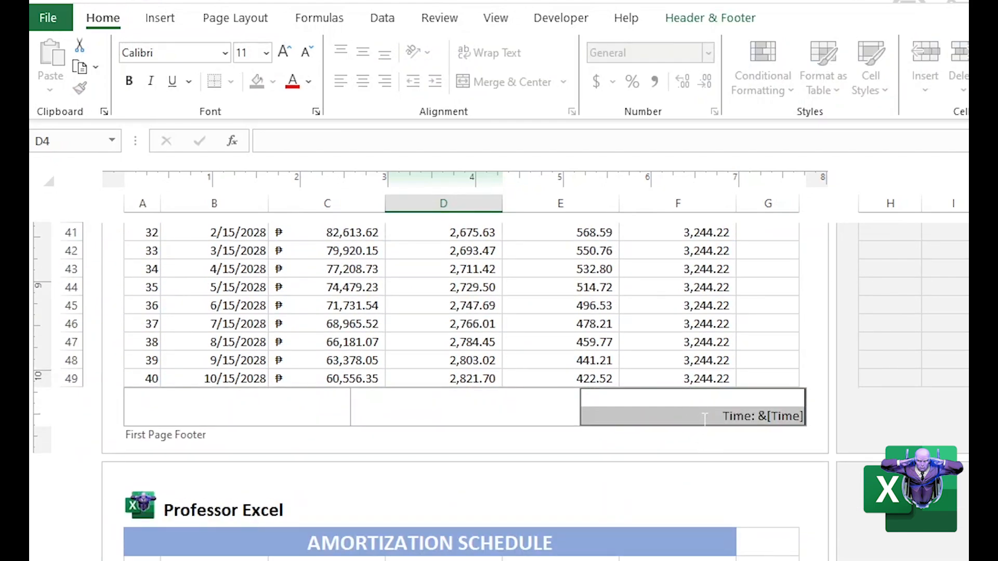
key("Home")
key("shift+End")
key("Delete")
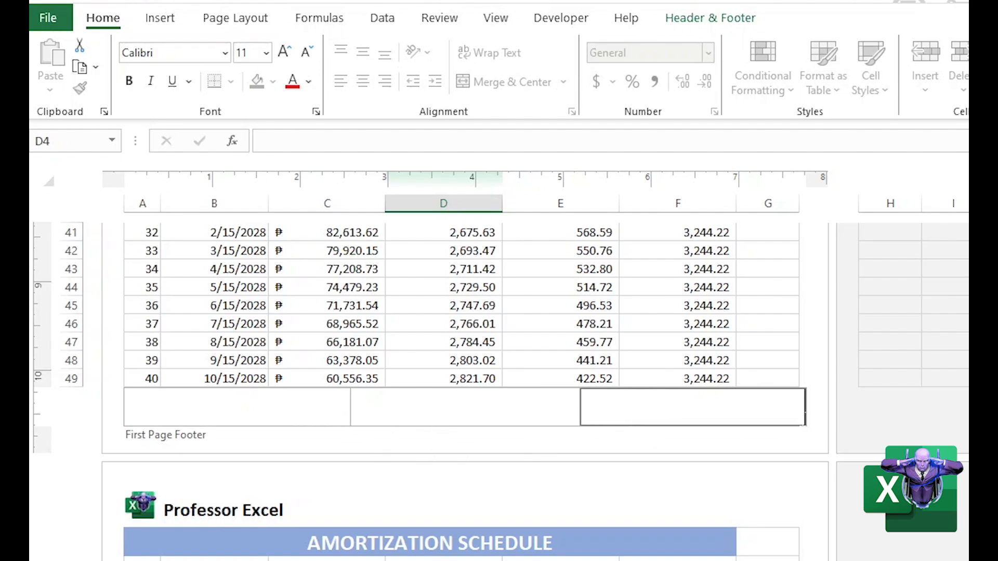
left_click(691, 18)
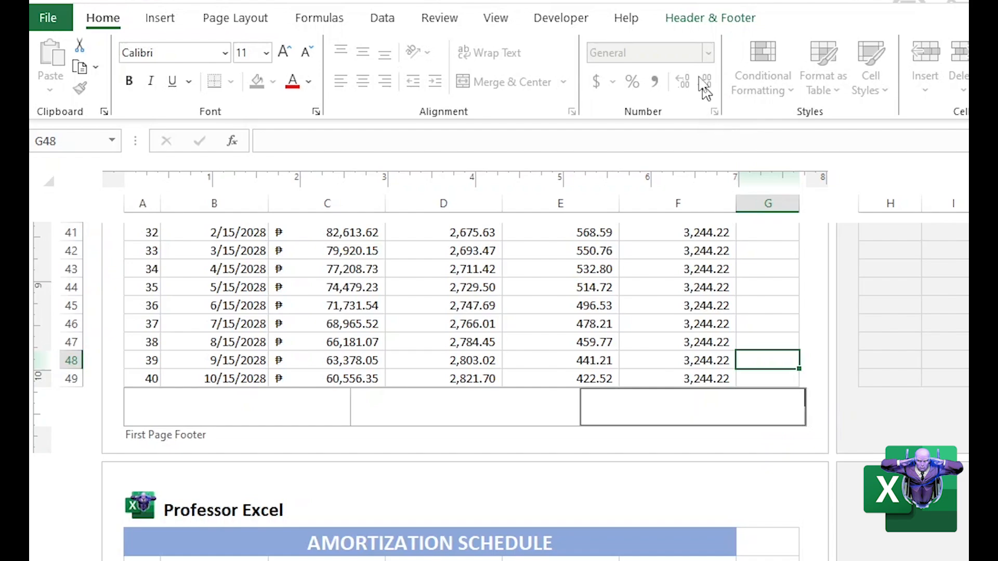
Insert the file name element in the right section of the first page footer and leave the footer.
left_click(691, 21)
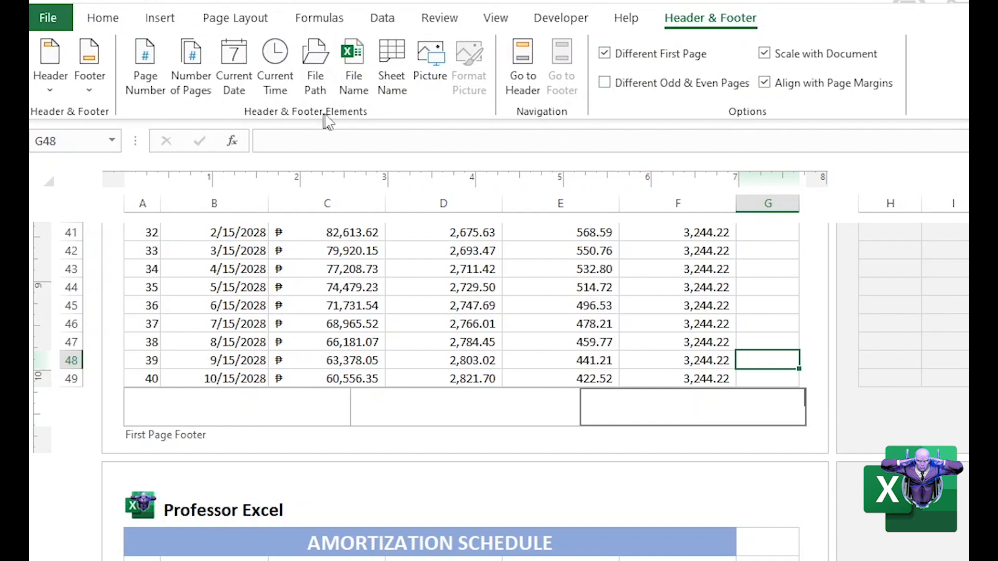
left_click(361, 82)
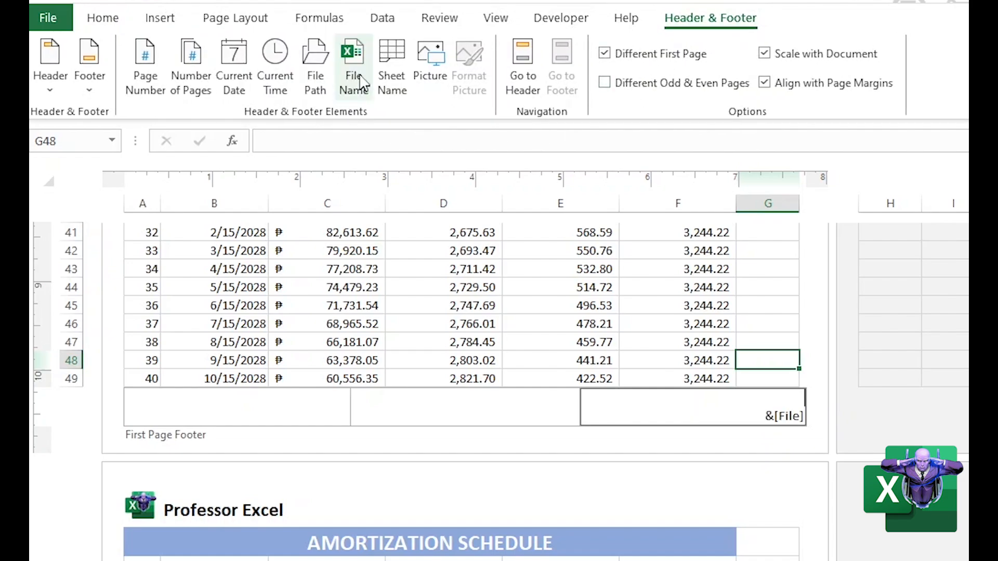
left_click(755, 320)
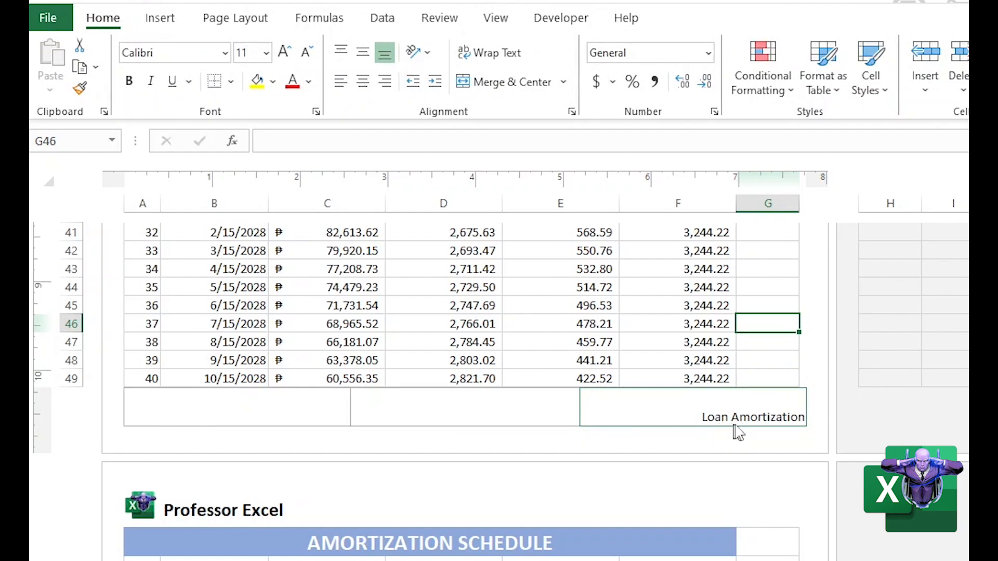
Review the first page's header and file name footer against the header and footer of the second page.
scroll(627, 405, "up", 13)
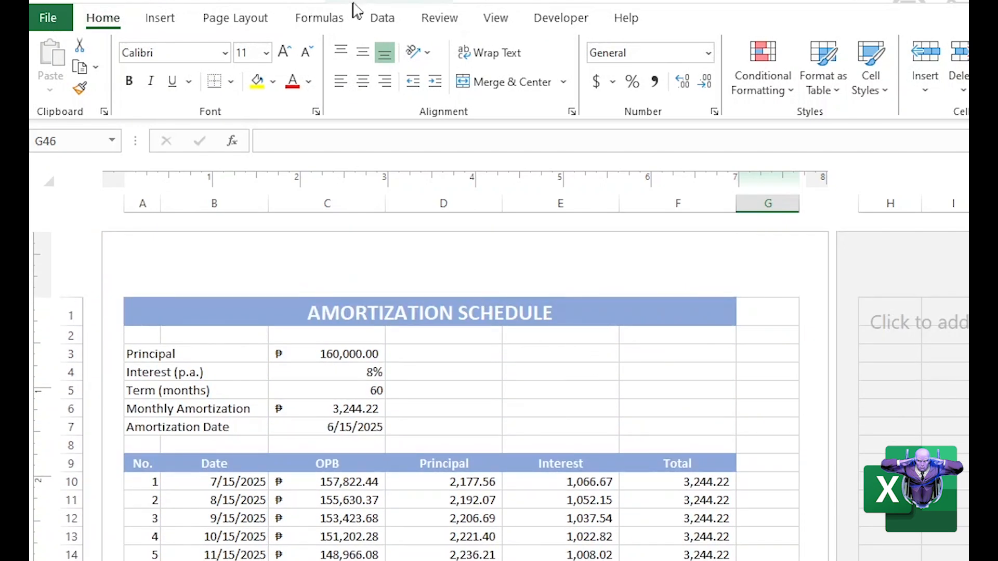
scroll(416, 312, "down", 16)
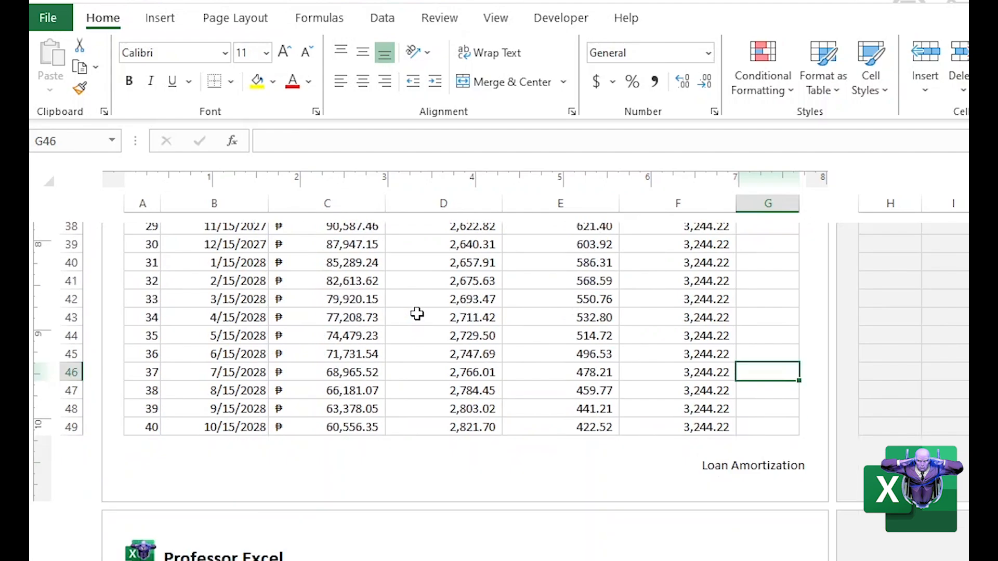
scroll(457, 307, "up", 1)
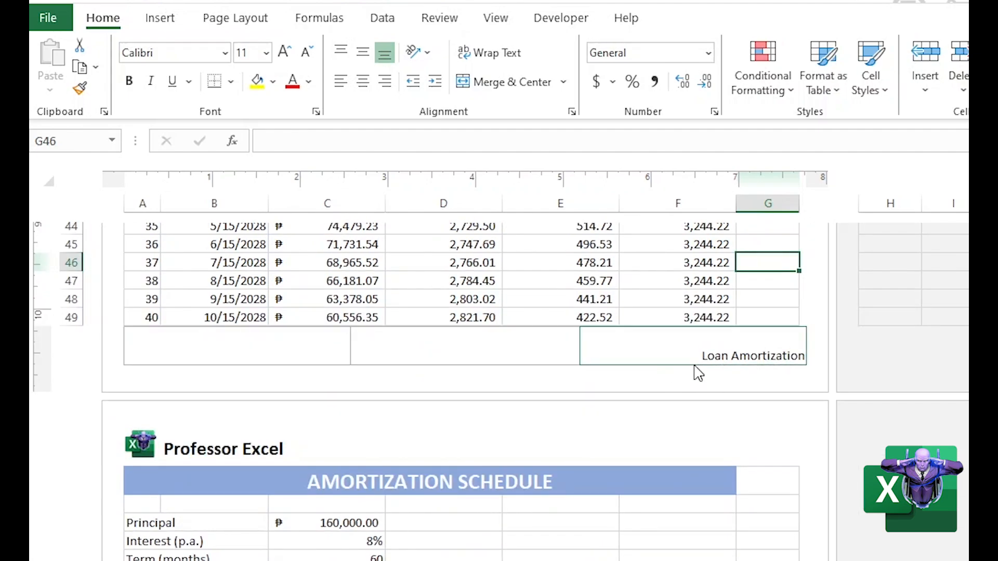
scroll(686, 374, "down", 2)
scroll(675, 378, "down", 10)
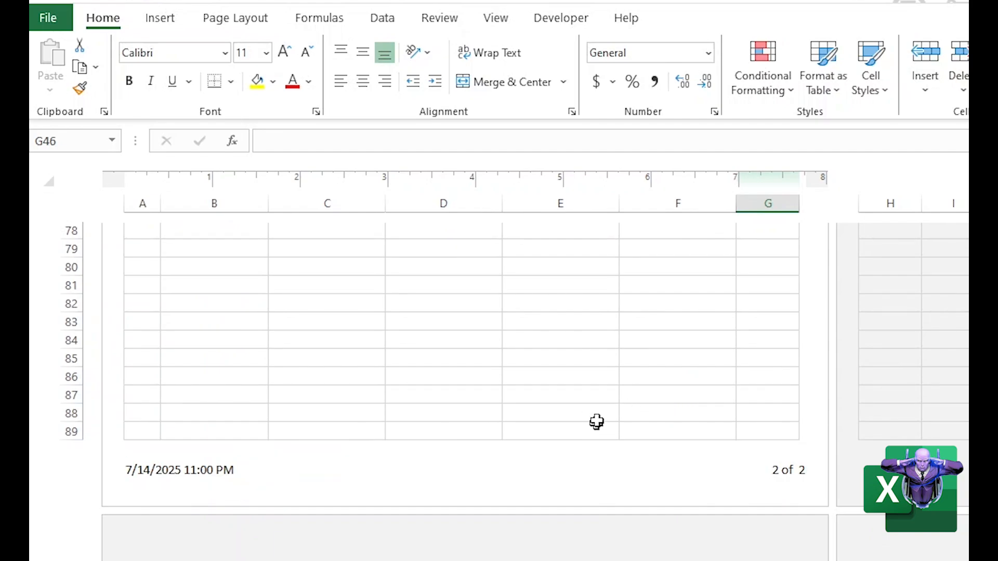
scroll(596, 410, "up", 15)
scroll(595, 405, "down", 4)
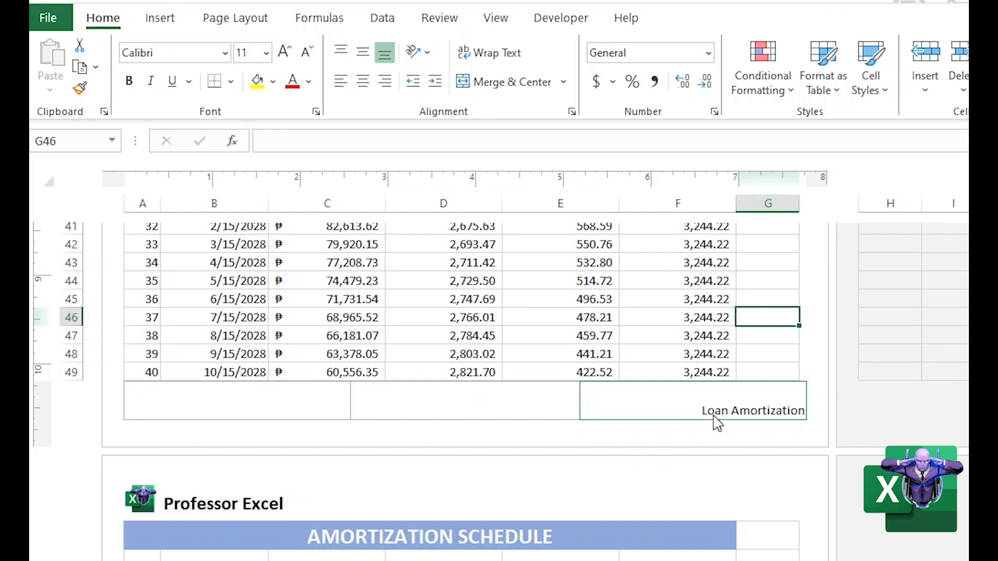
scroll(717, 423, "down", 12)
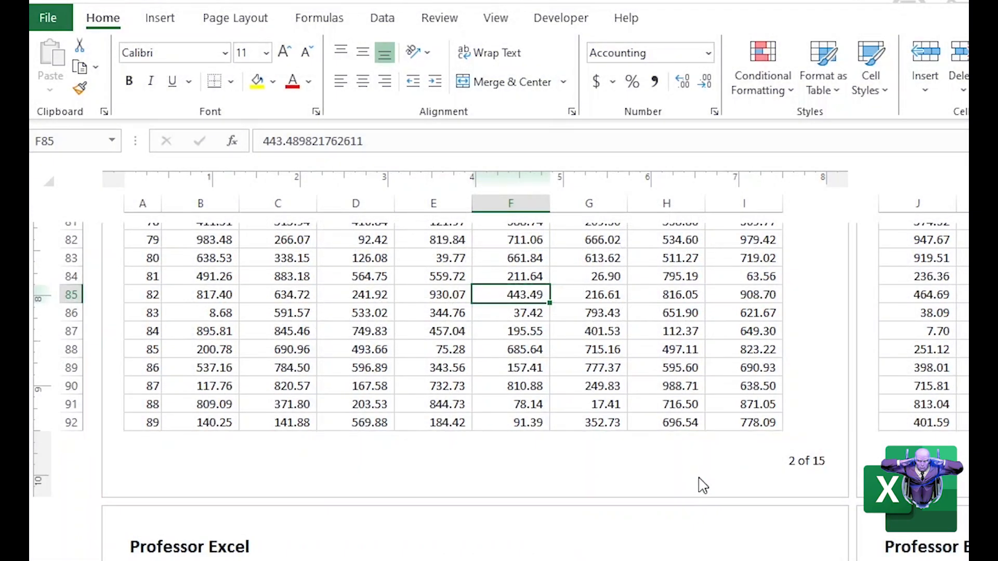
Remove the "Professor Excel" header from the 2024 loan payment sheet by choosing the (none) preset.
left_click(711, 459)
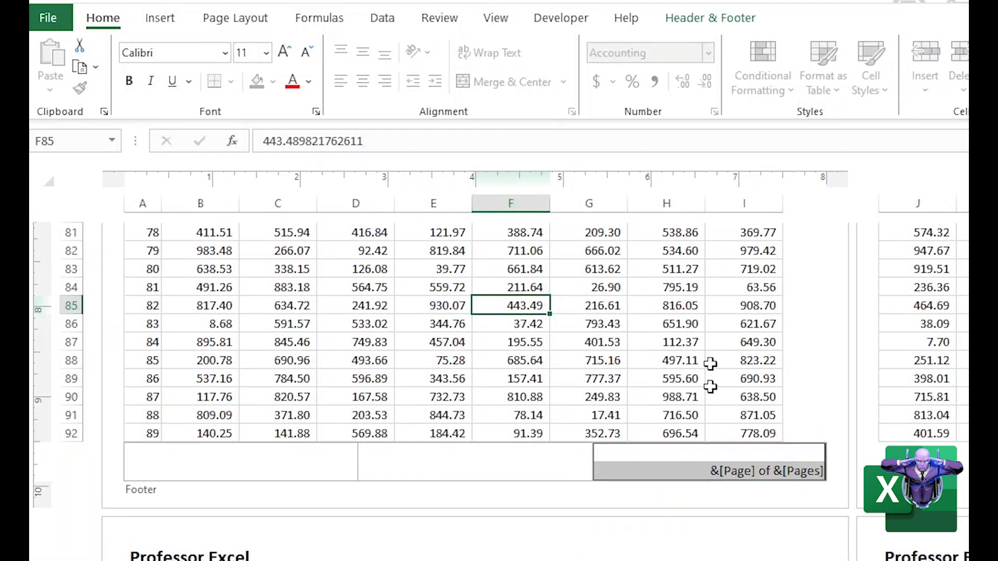
left_click(708, 17)
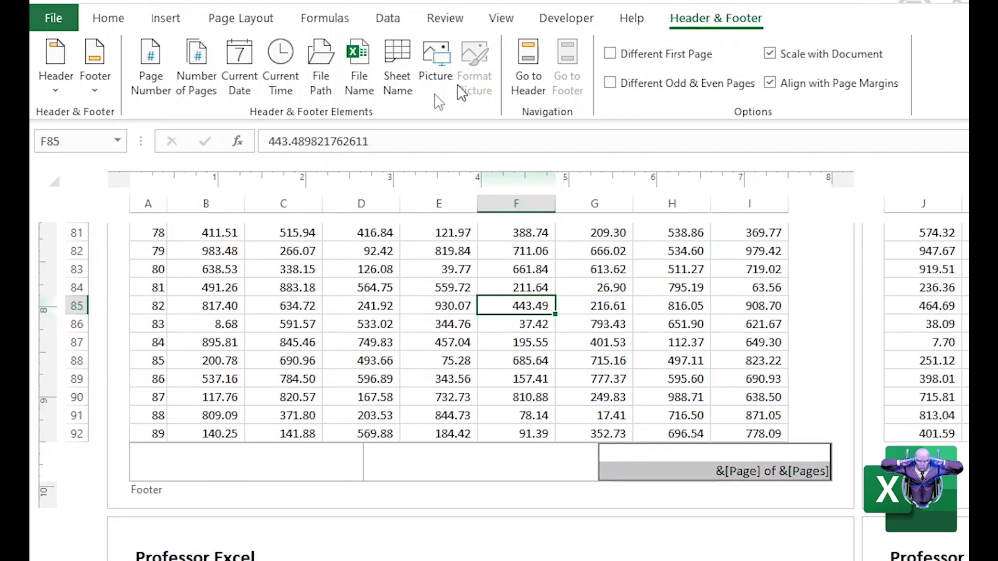
left_click(54, 83)
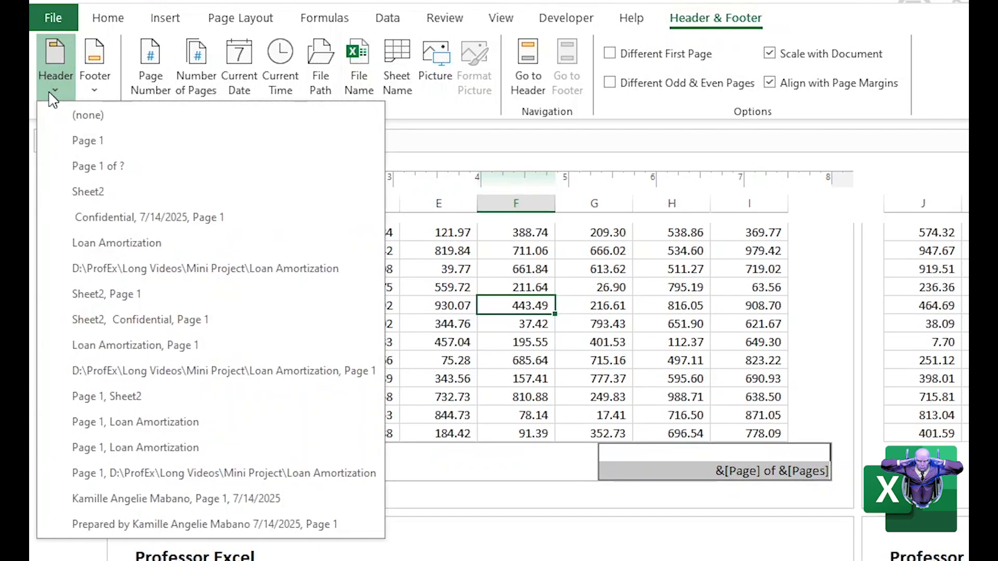
left_click(88, 115)
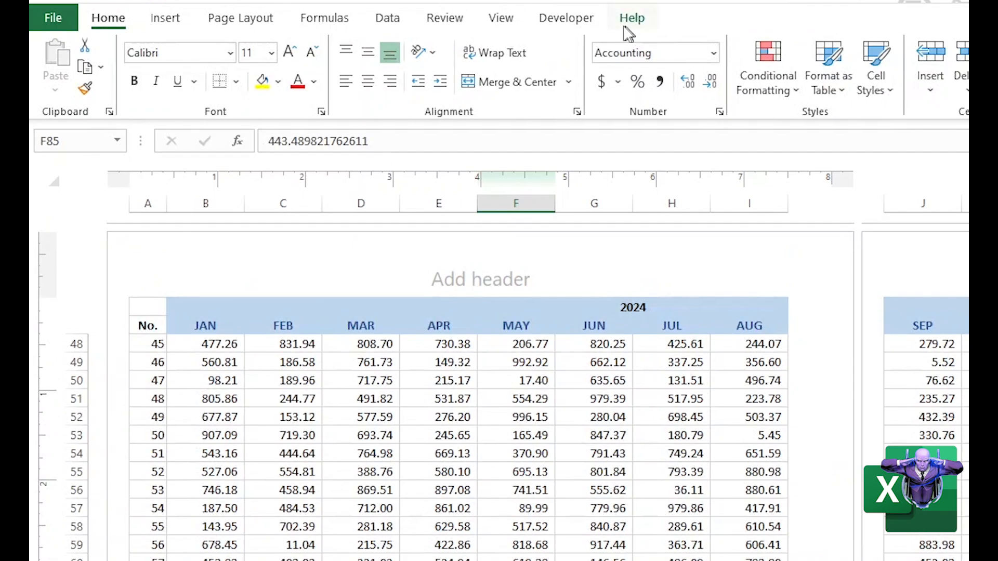
Remove the page number footer from the loan payment sheet with the (none) preset, and check its pages.
scroll(495, 385, "down", 13)
scroll(496, 381, "up", 1)
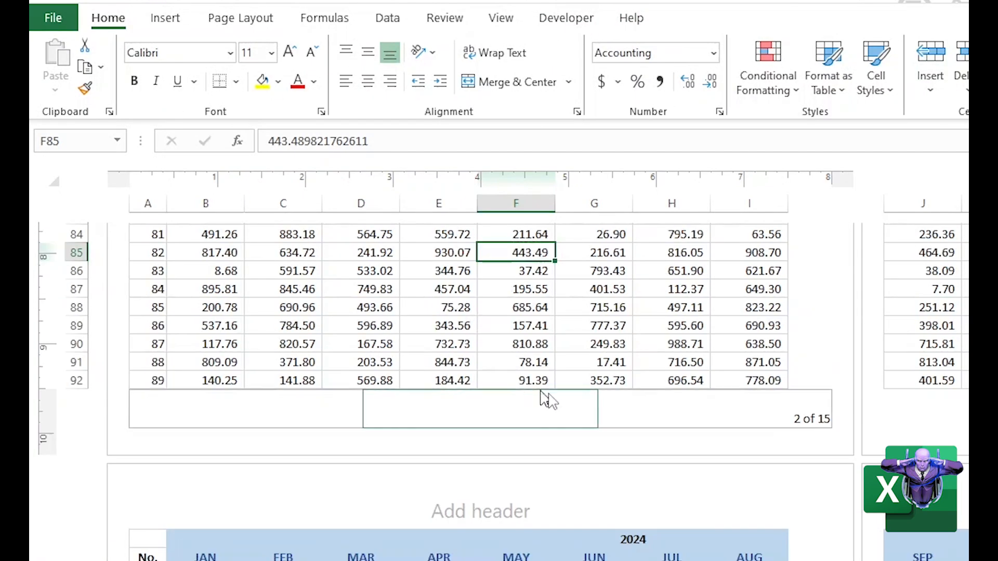
left_click(669, 438)
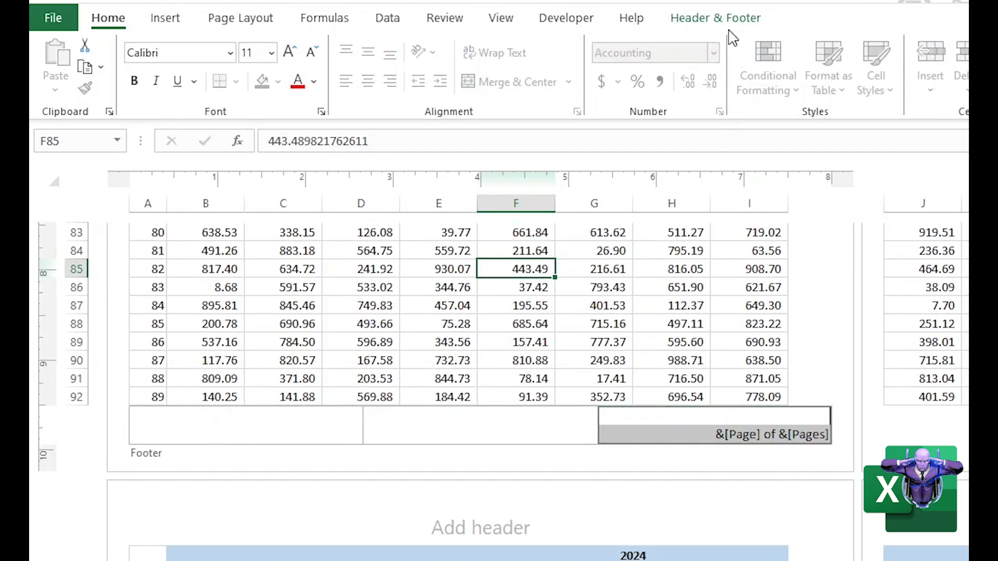
left_click(717, 18)
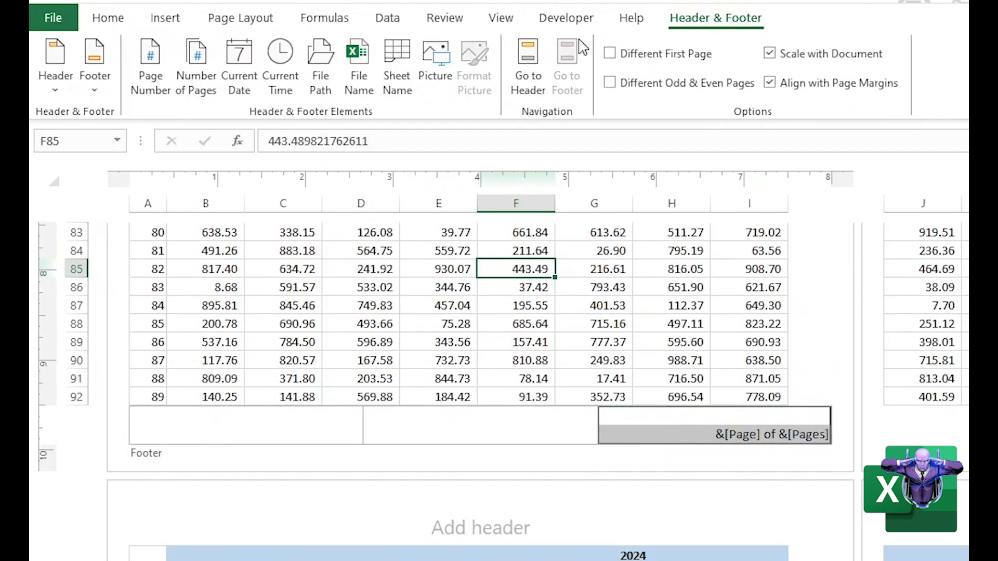
left_click(86, 85)
left_click(136, 115)
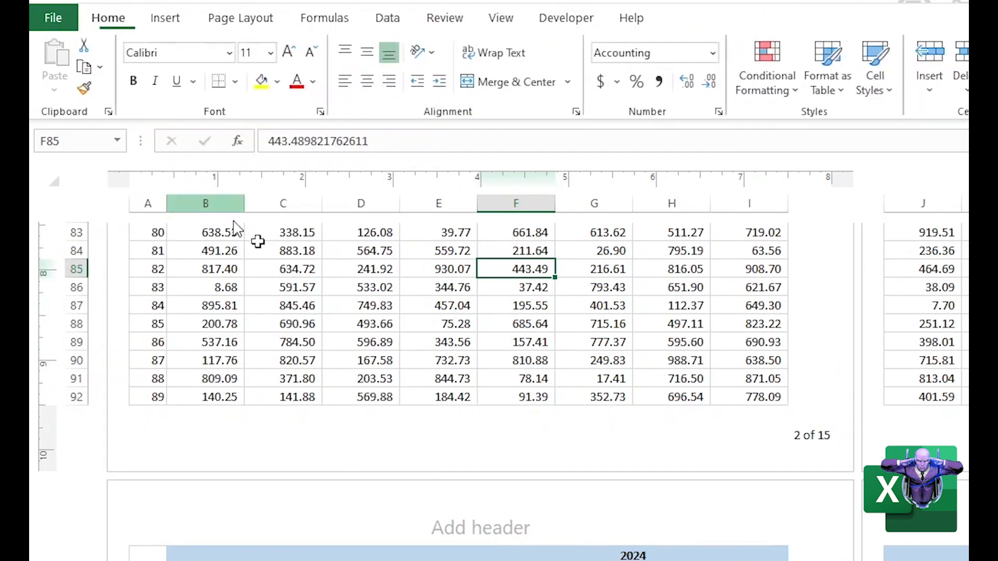
scroll(534, 410, "down", 3)
scroll(528, 410, "down", 3)
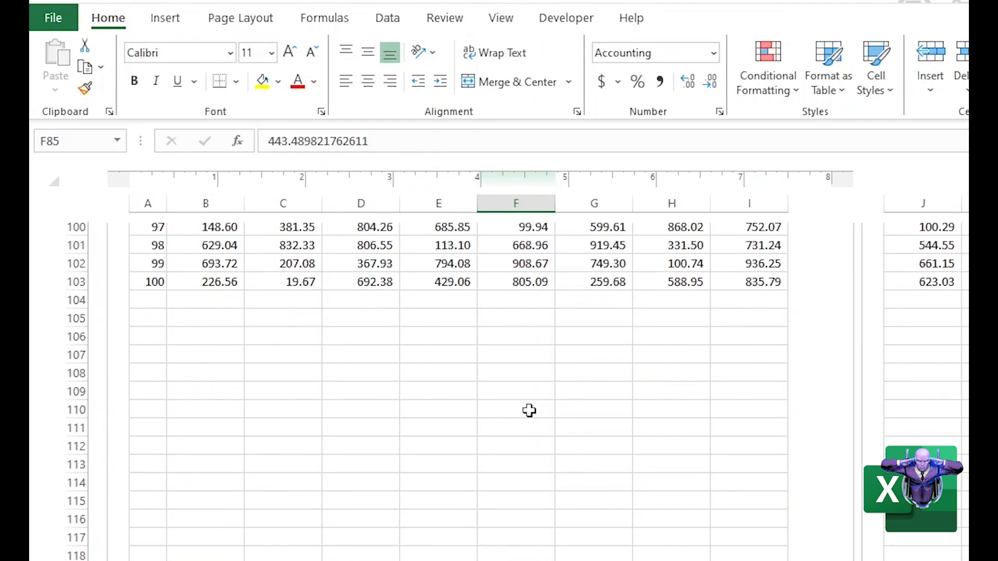
scroll(522, 412, "down", 3)
scroll(522, 413, "up", 15)
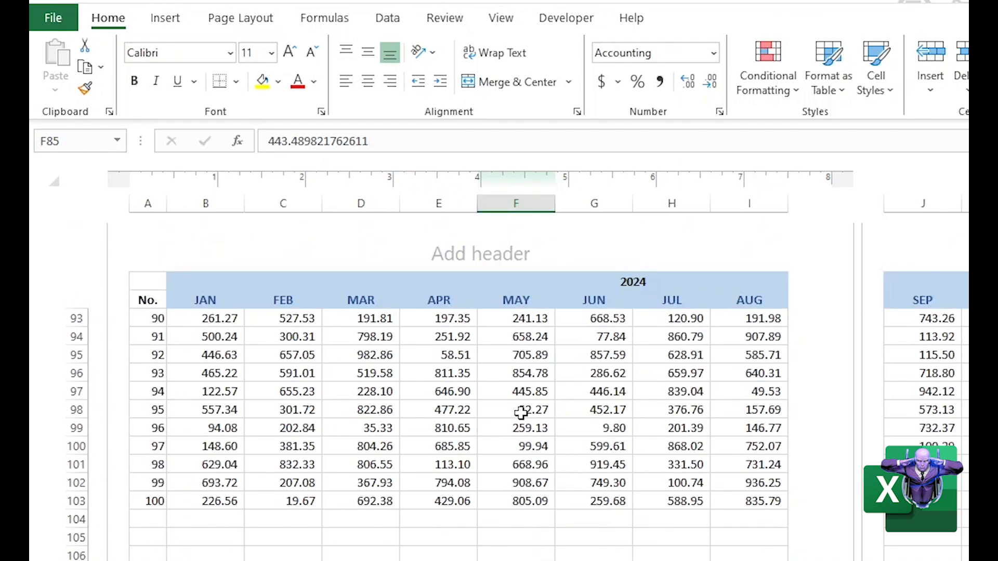
left_click(524, 433)
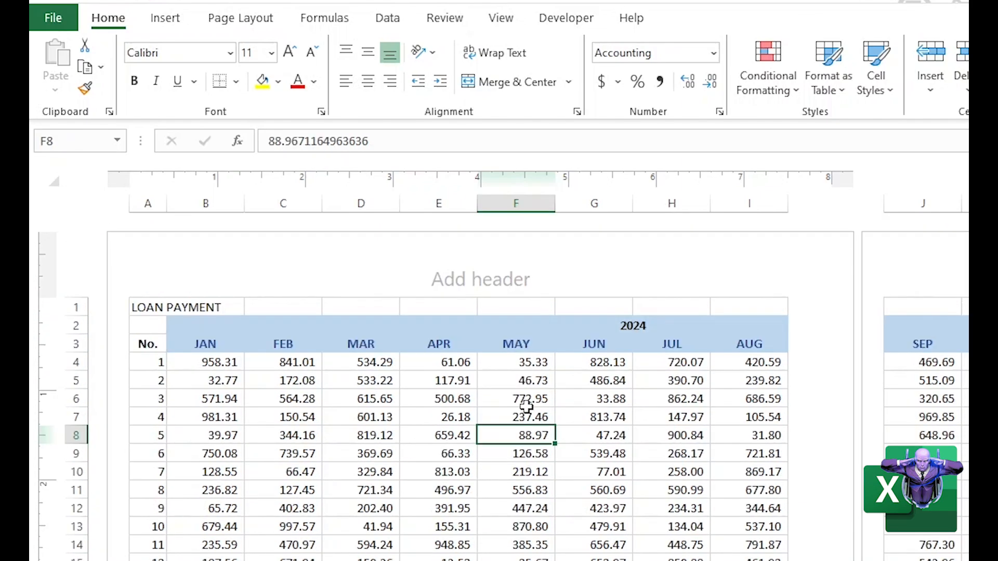